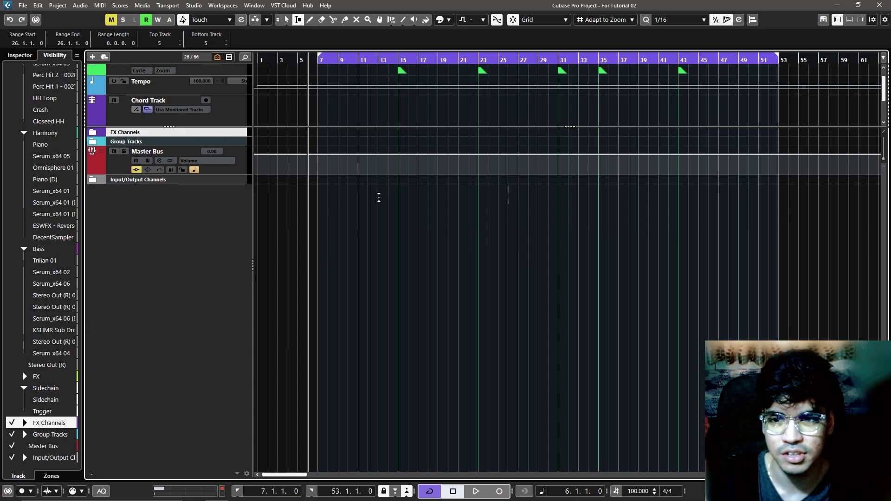
- Select the bar 7–15 and bar 35–51 ranges to reveal the Harmony folder and Serum_x64 01 chords
{"action": "left_click_drag", "start_coordinate": [319, 195], "coordinate": [527, 195]}
{"action": "left_click_drag", "start_coordinate": [598, 195], "coordinate": [759, 195]}
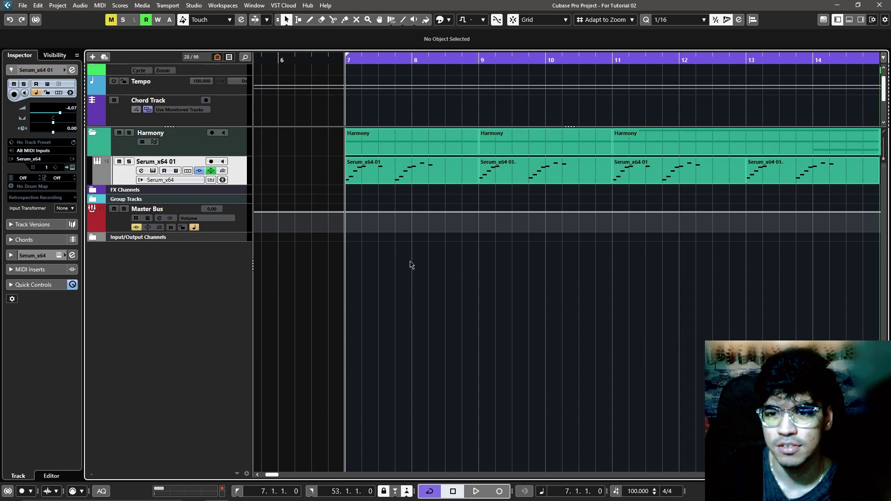
- Select the three Serum_x64 01 chord parts and play them back to listen
{"action": "left_click_drag", "start_coordinate": [594, 172], "coordinate": [645, 166]}
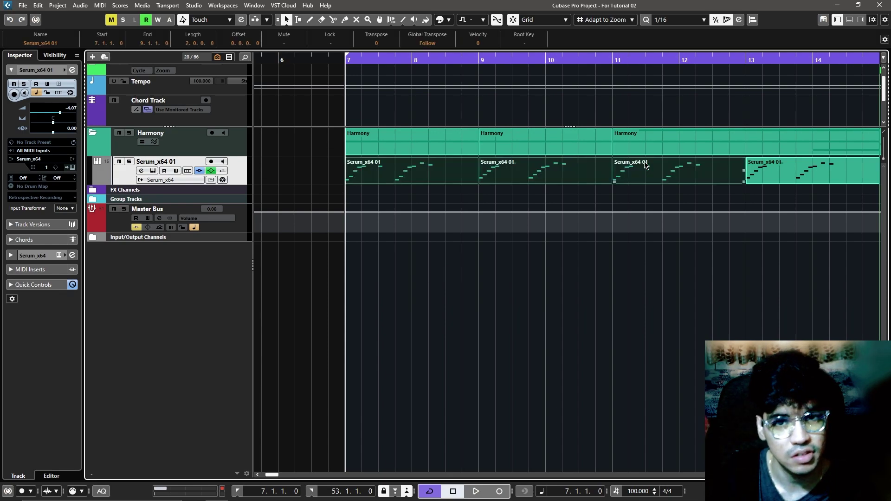
{"action": "left_click", "coordinate": [643, 243]}
{"action": "key", "text": "space"}
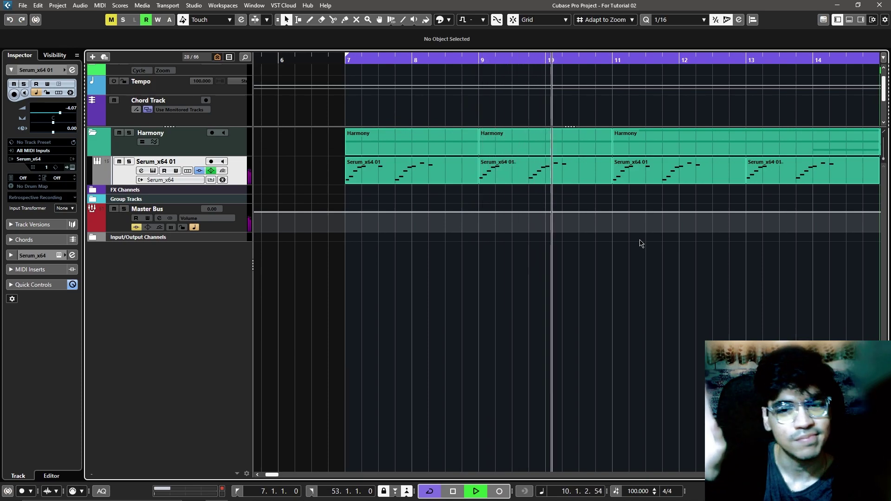
{"action": "key", "text": "space"}
- Restore the Piano track into the Harmony folder with undo and play from bar 11
{"action": "left_click", "coordinate": [589, 292]}
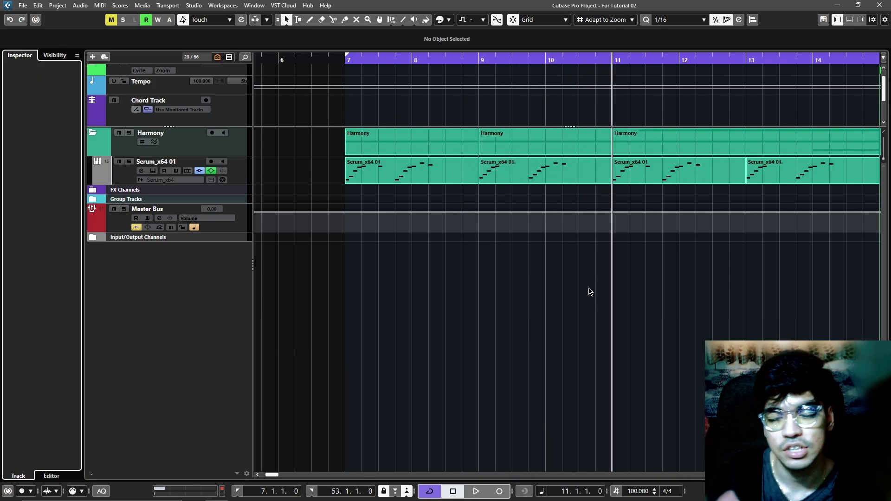
{"action": "key", "text": "Up"}
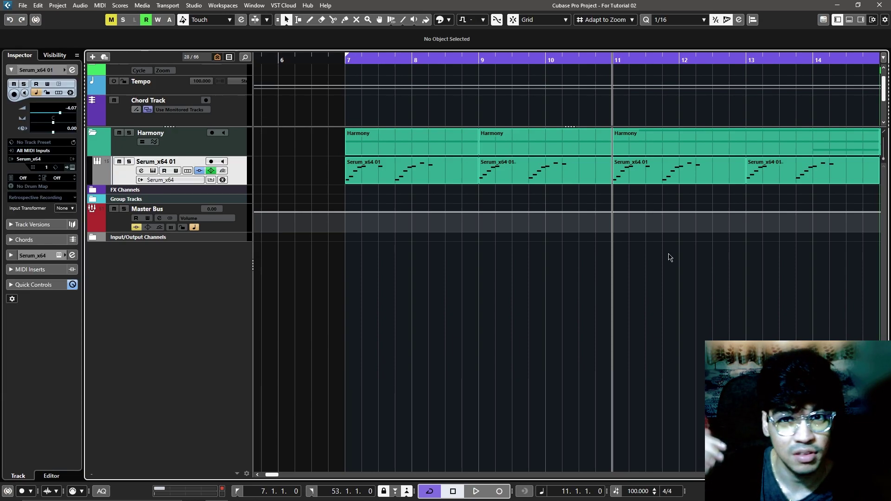
{"action": "key", "text": "ctrl+z"}
{"action": "key", "text": "space"}
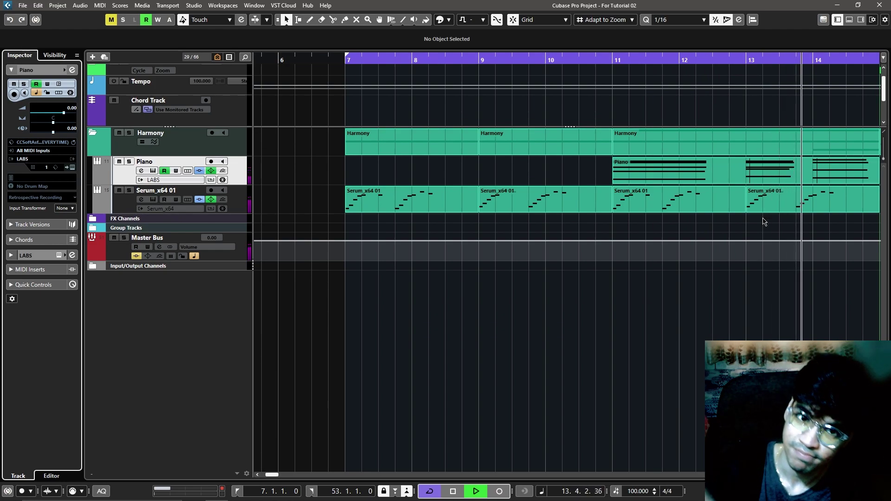
- Check the Piano's LABS instrument and its ValhallaVintageVerb reverb in Channel Settings
{"action": "key", "text": "space"}
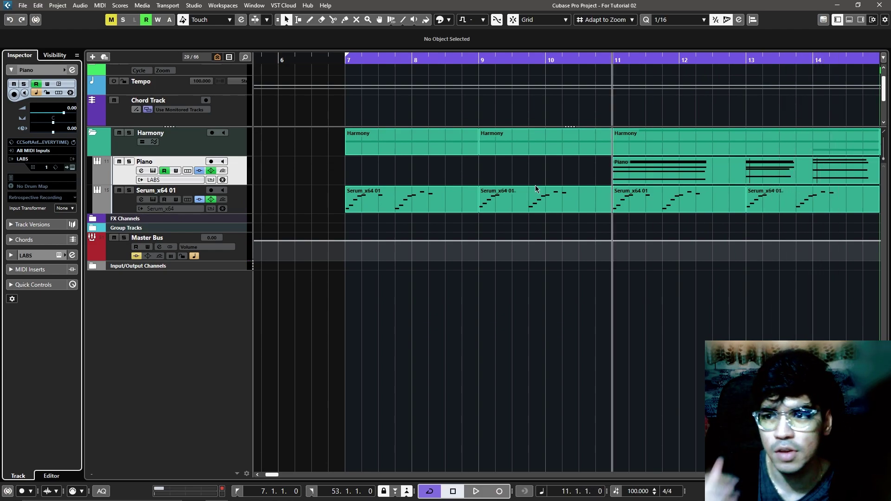
{"action": "left_click", "coordinate": [72, 168]}
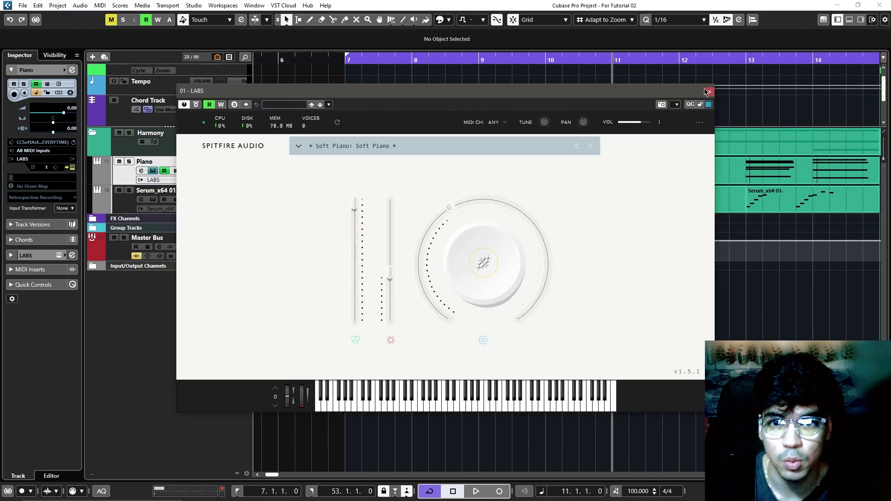
{"action": "left_click", "coordinate": [707, 91]}
{"action": "left_click", "coordinate": [71, 69]}
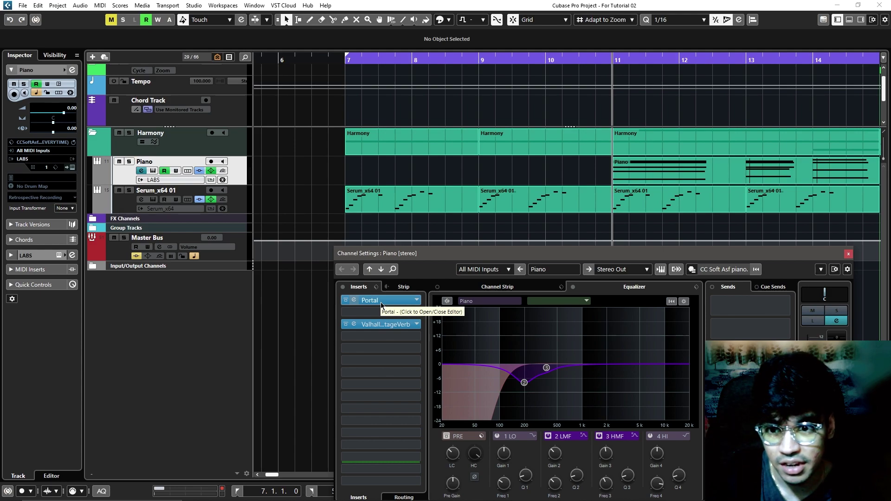
{"action": "left_click", "coordinate": [381, 325]}
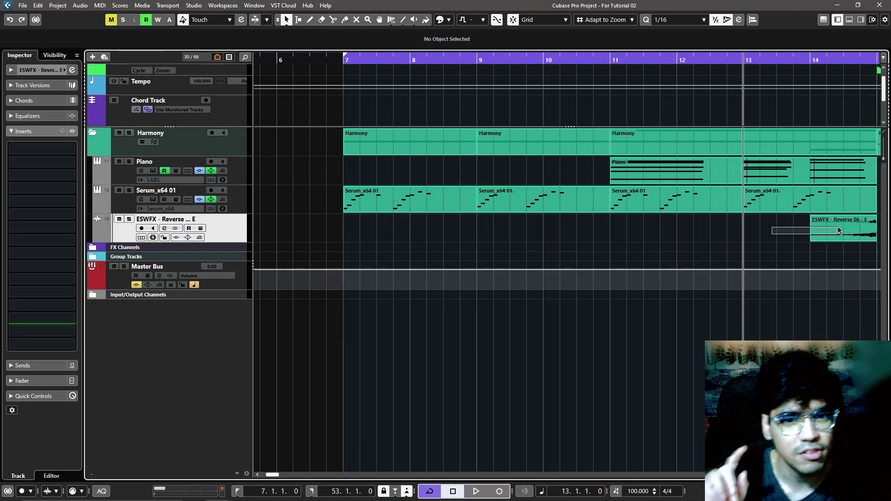
- Select the ESWFX reverse clip and play from near bar 13 to hear it
{"action": "left_click_drag", "start_coordinate": [838, 230], "coordinate": [850, 239]}
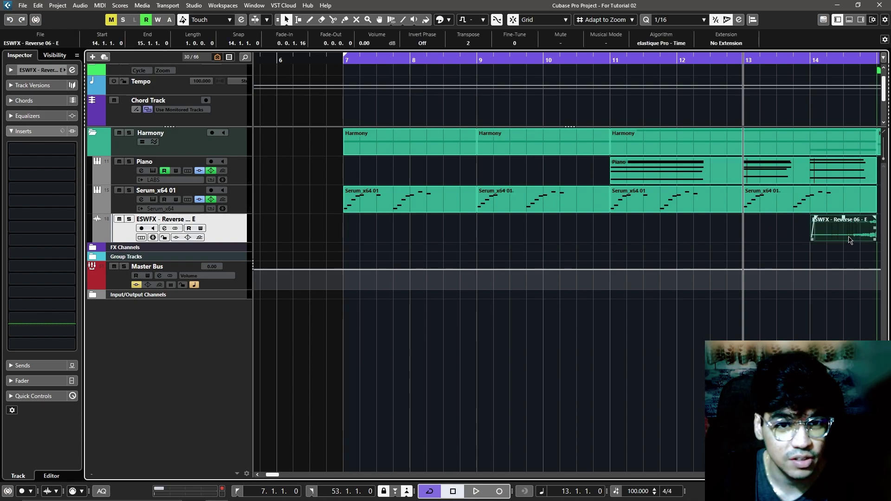
{"action": "left_click", "coordinate": [803, 74]}
{"action": "key", "text": "space"}
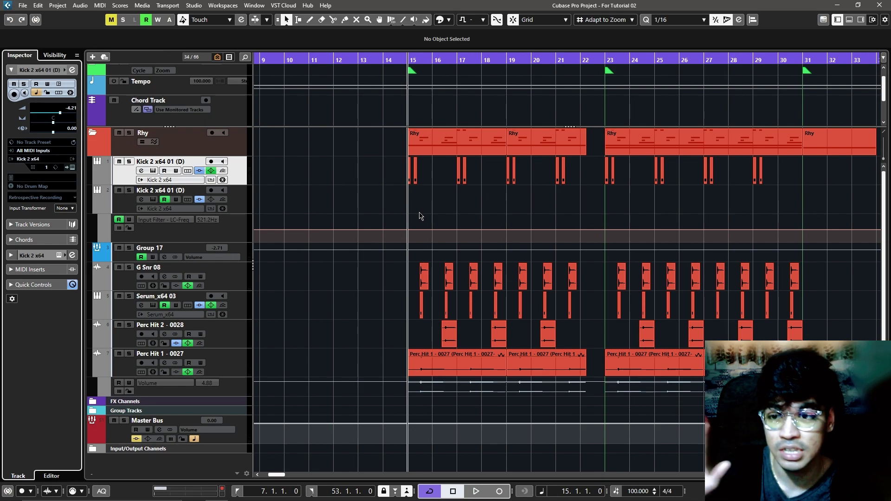
- Solo the kick track and play it from bar 15, then unsolo and stop
{"action": "key", "text": "s"}
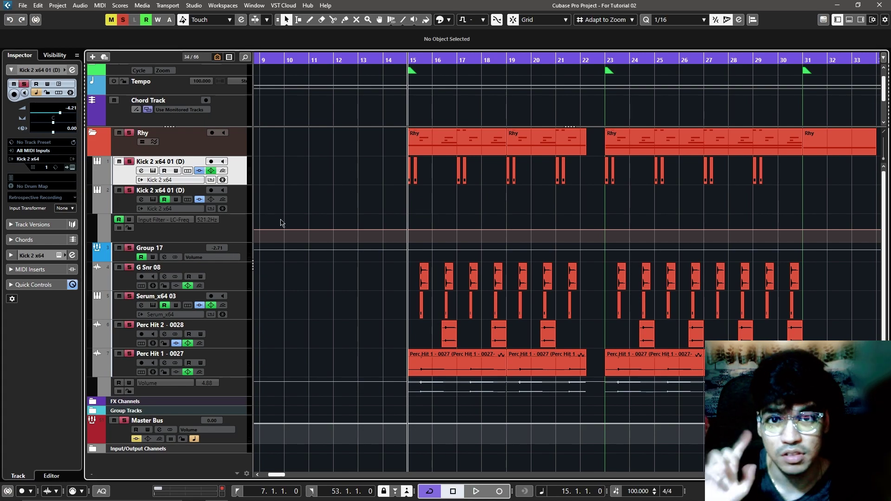
{"action": "key", "text": "space"}
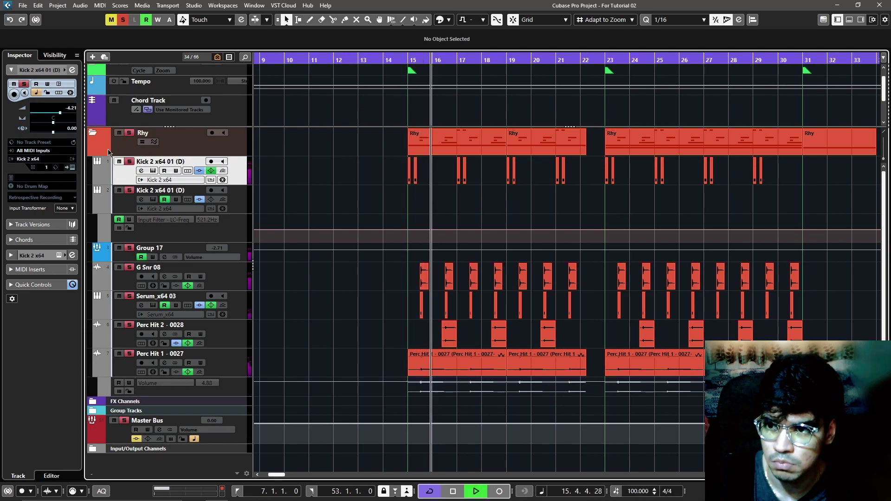
{"action": "key", "text": "s"}
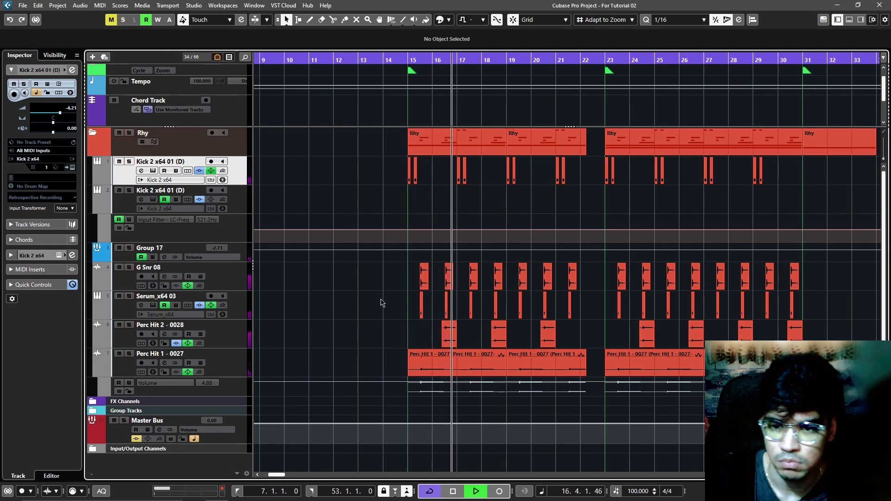
{"action": "key", "text": "space"}
- Inspect the Kick 2 instrument, then bypass the kick channel's inserts and play it soloed
{"action": "key", "text": "e"}
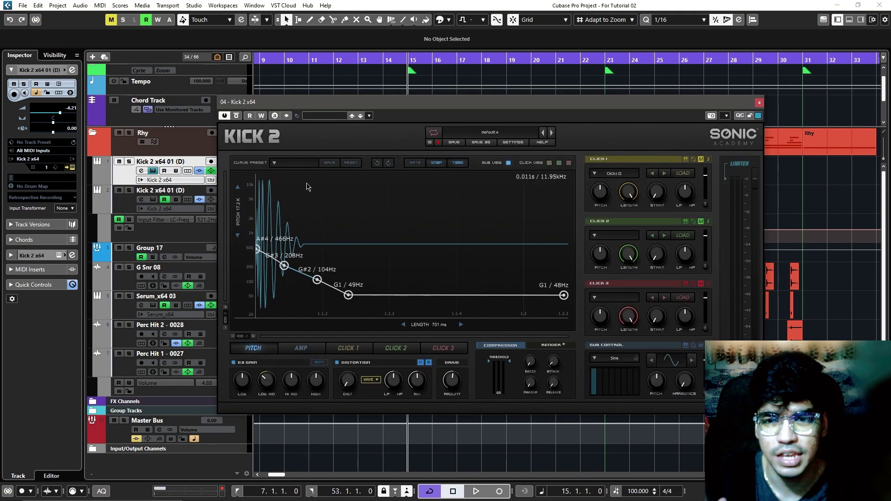
{"action": "left_click_drag", "start_coordinate": [505, 117], "coordinate": [494, 135]}
{"action": "left_click", "coordinate": [746, 125]}
{"action": "left_click", "coordinate": [72, 71]}
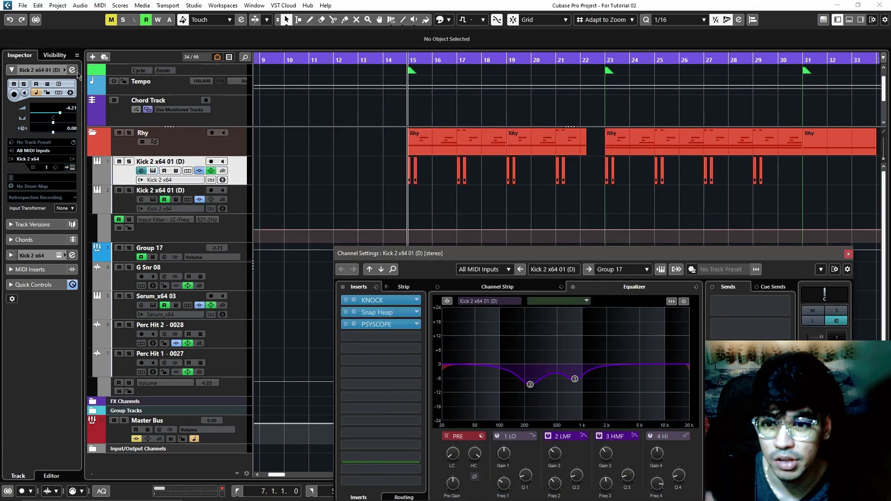
{"action": "left_click", "coordinate": [343, 287]}
{"action": "key", "text": "s"}
{"action": "key", "text": "space"}
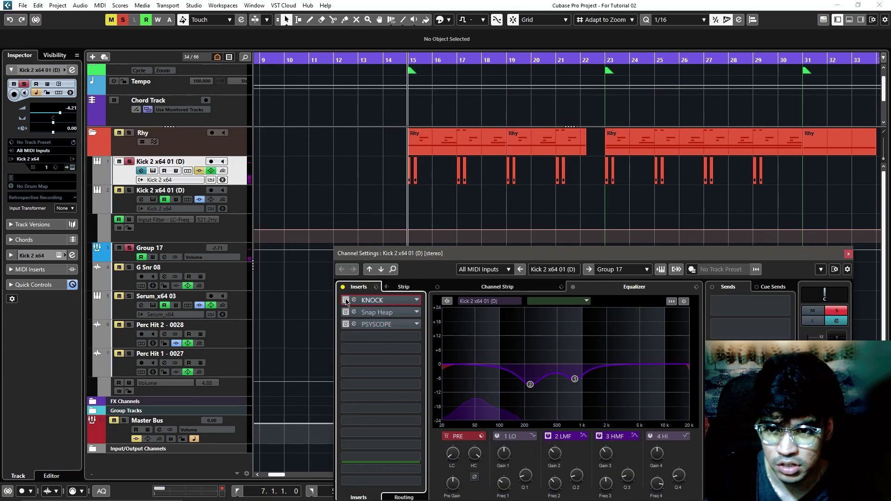
- Review the kick's KNOCK, Snap Heap and PSYSCOPE insert effects
{"action": "left_click", "coordinate": [371, 299]}
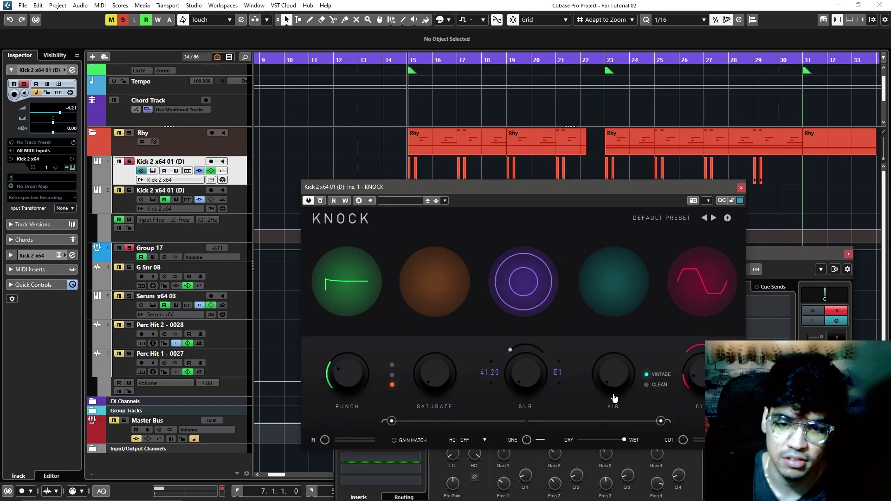
{"action": "left_click", "coordinate": [741, 187]}
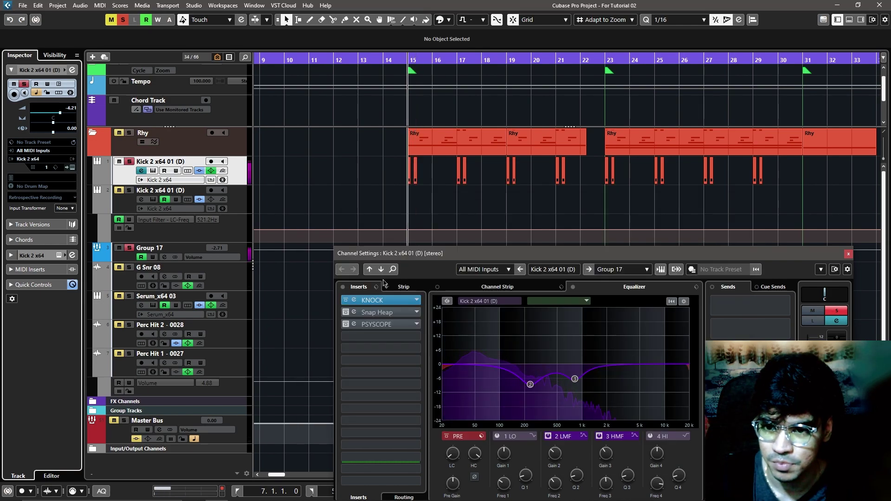
{"action": "left_click", "coordinate": [371, 309]}
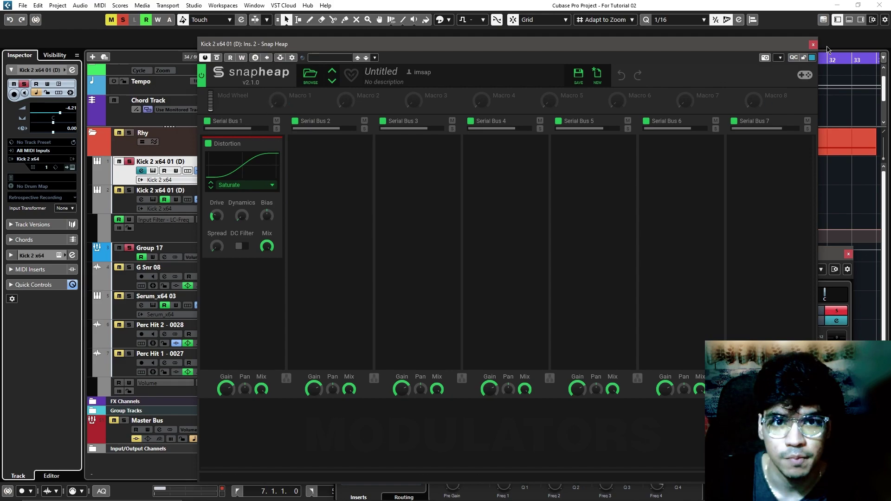
{"action": "left_click", "coordinate": [813, 45]}
{"action": "left_click", "coordinate": [371, 319]}
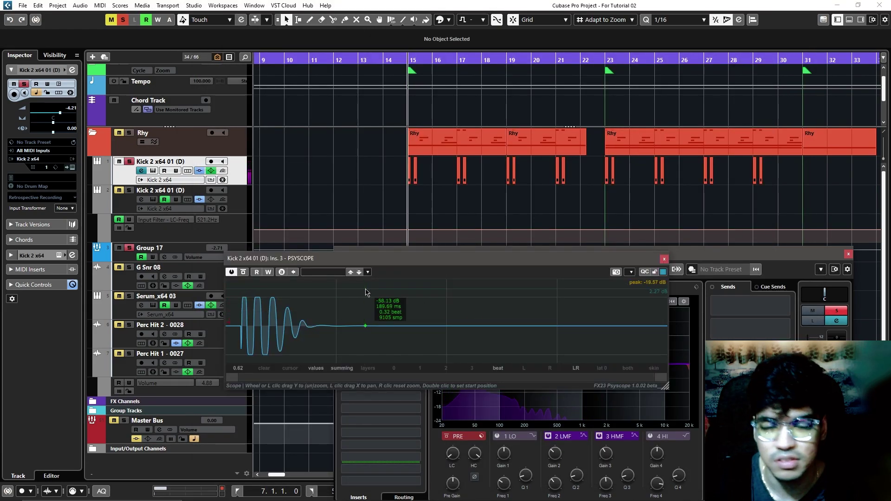
{"action": "left_click_drag", "start_coordinate": [603, 258], "coordinate": [646, 235]}
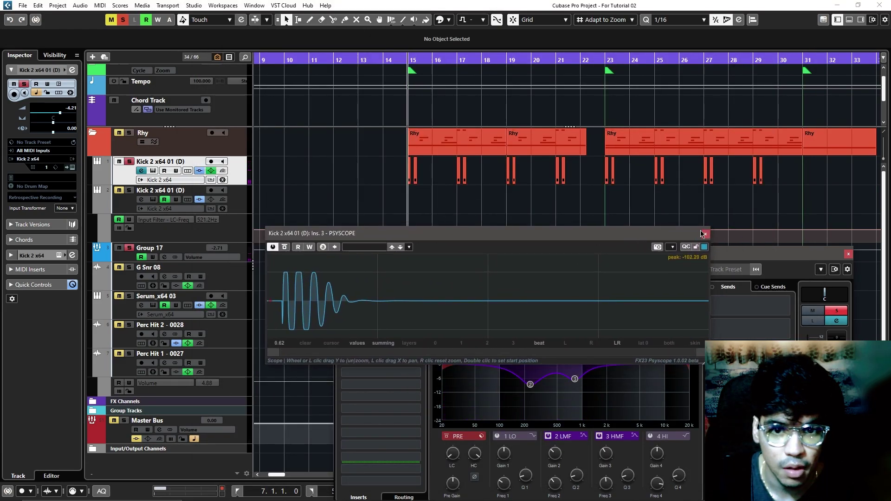
{"action": "left_click", "coordinate": [702, 235]}
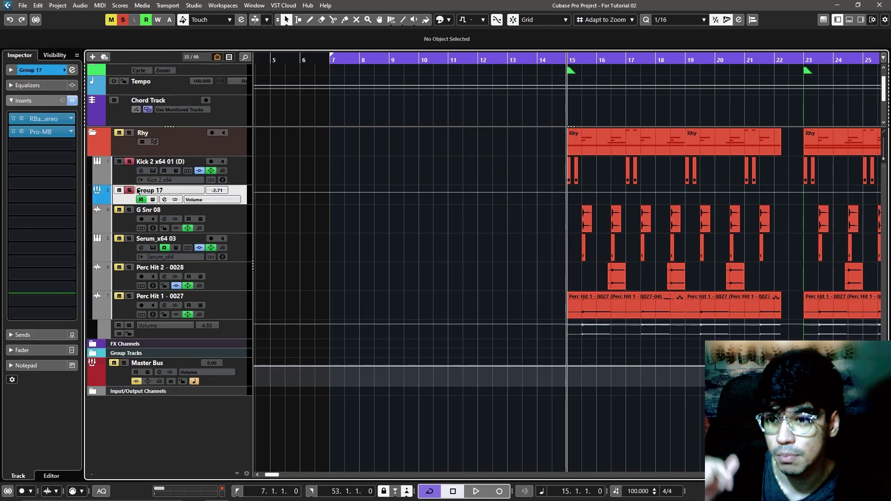
- Review Group 17's RBass and Pro-MB effects, then resume playback
{"action": "left_click", "coordinate": [55, 123]}
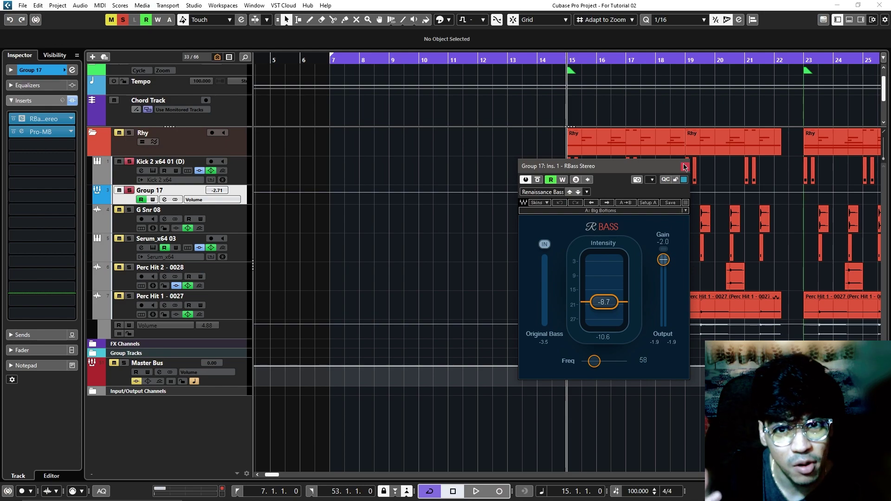
{"action": "left_click", "coordinate": [686, 166]}
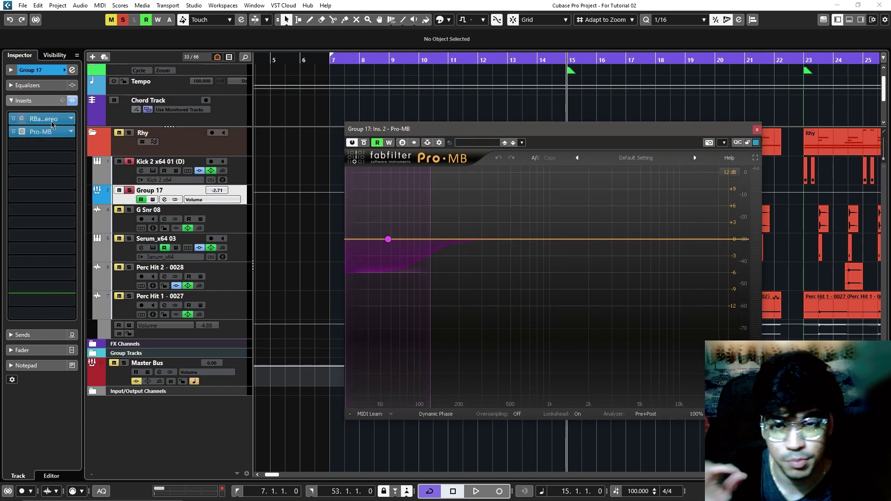
{"action": "key", "text": "Escape"}
{"action": "key", "text": "space"}
{"action": "key", "text": "space"}
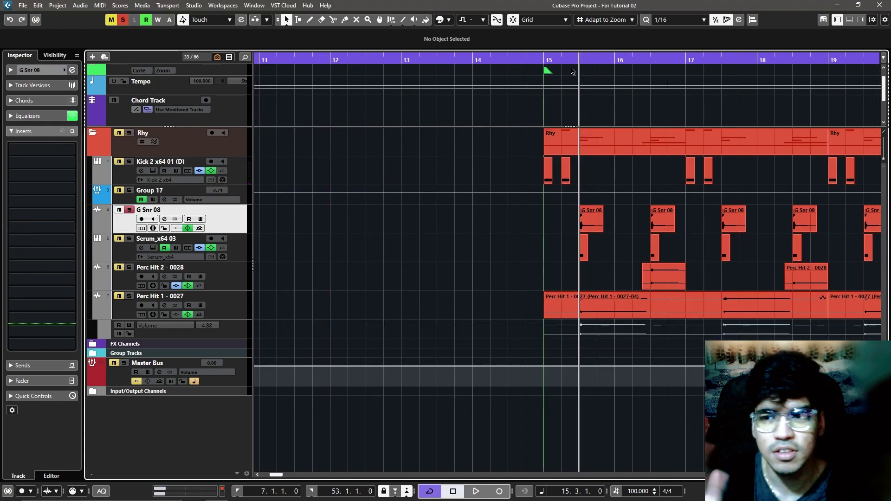
- Unsolo G Snr 08, select Serum_x64 03 with the Perc Hit tracks, and solo Serum_x64 03
{"action": "left_click", "coordinate": [55, 69]}
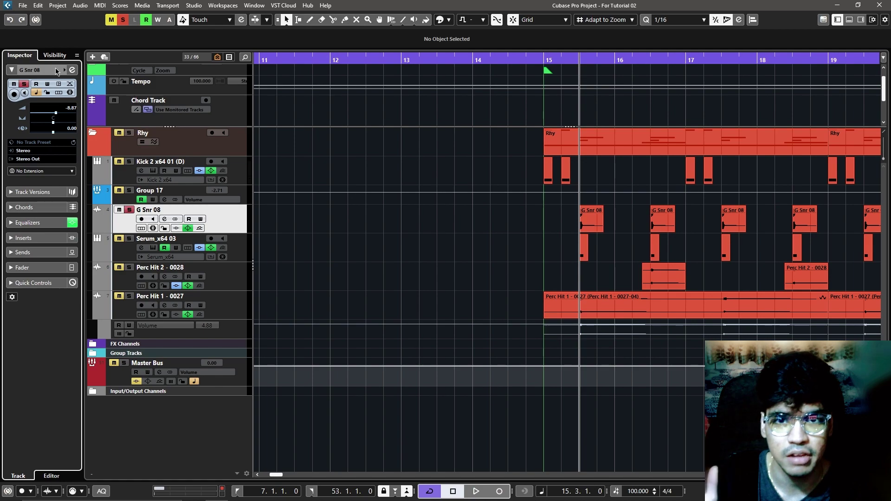
{"action": "key", "text": "space"}
{"action": "key", "text": "s"}
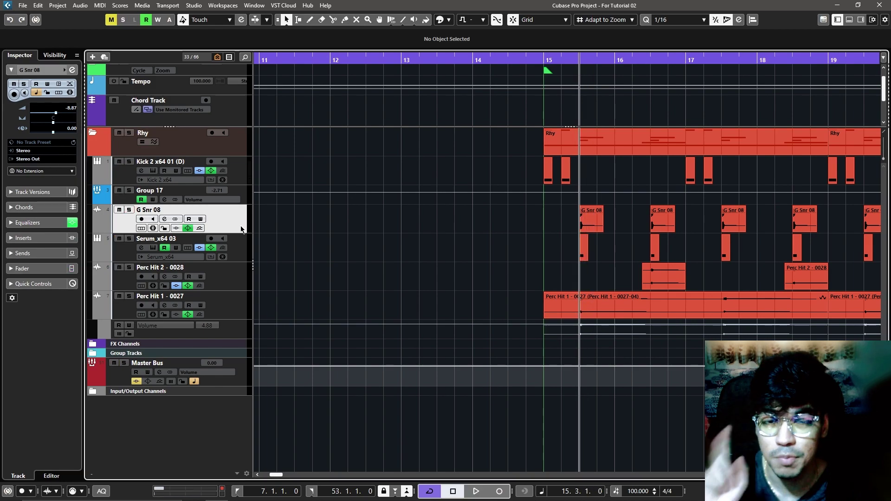
{"action": "left_click", "coordinate": [241, 249]}
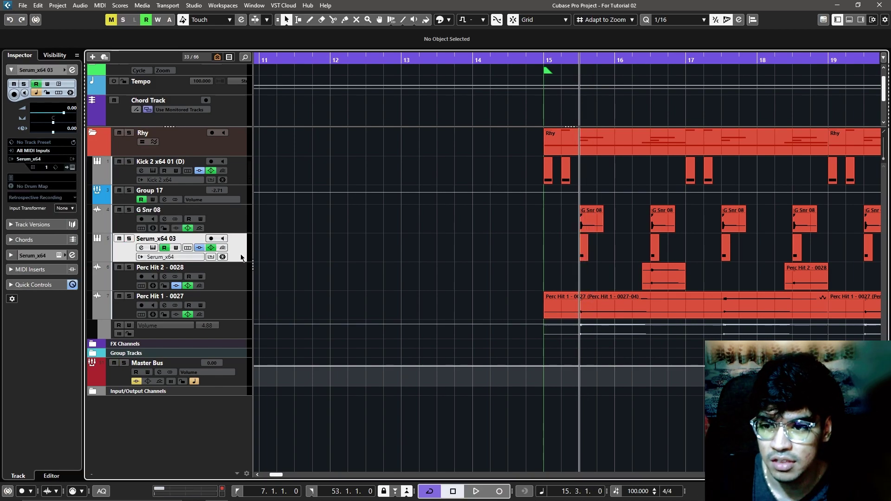
{"action": "left_click", "coordinate": [241, 297], "text": "shift"}
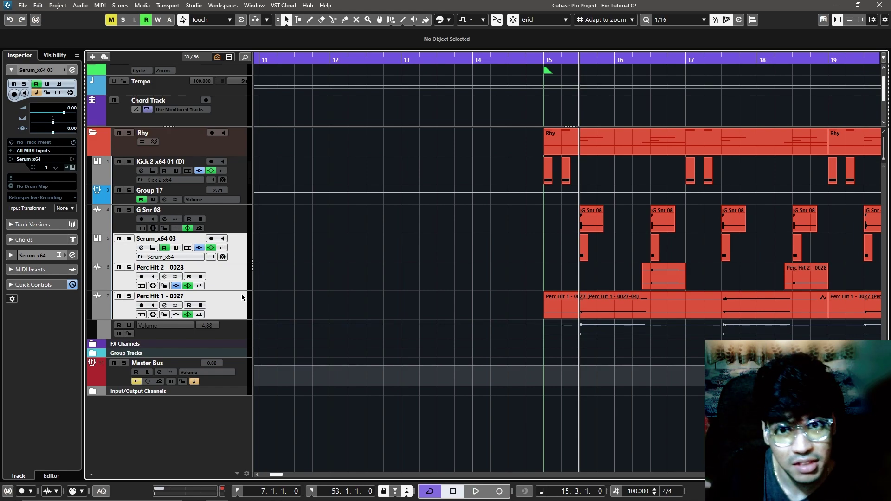
{"action": "left_click", "coordinate": [129, 238]}
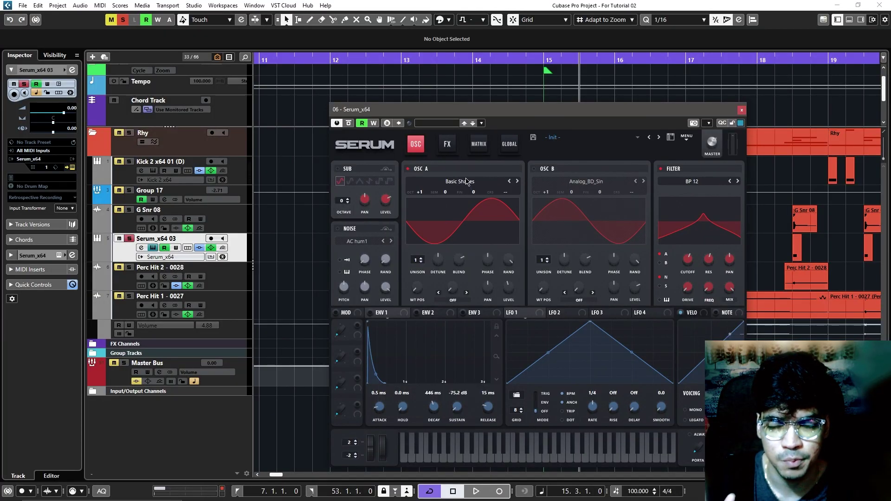
- Check the pluck's Distortion on Serum's FX page, close Serum, and play from bar 15
{"action": "left_click", "coordinate": [448, 145]}
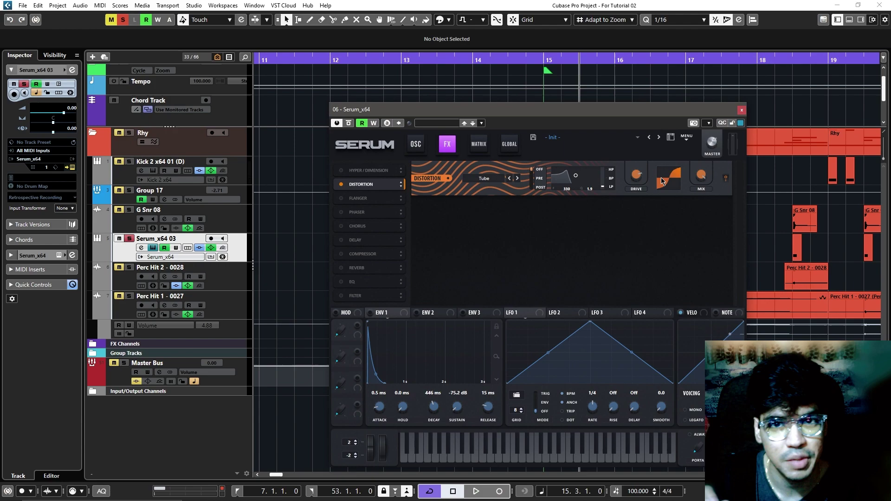
{"action": "left_click", "coordinate": [741, 110]}
{"action": "key", "text": "space"}
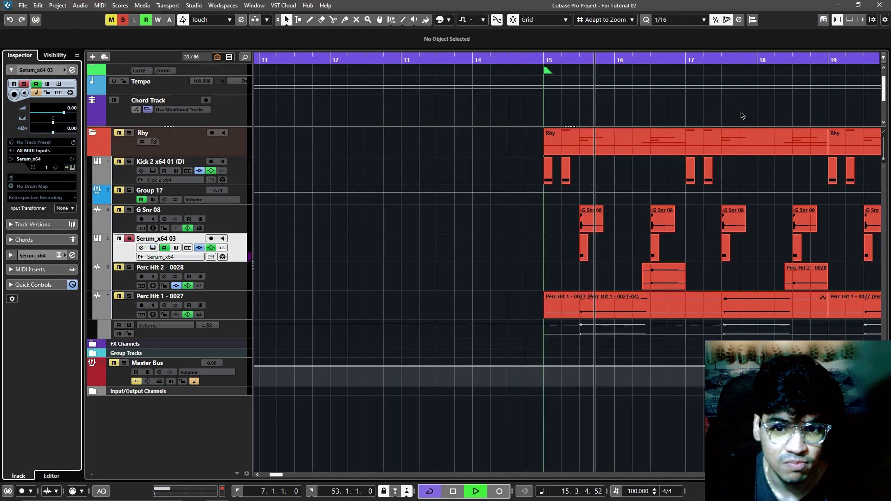
{"action": "key", "text": "space"}
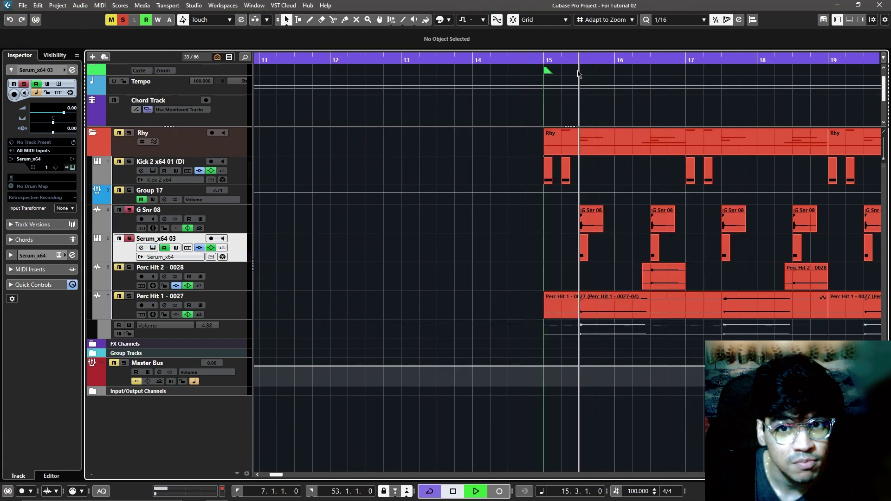
- Solo and play Perc Hit 2 and Perc Hit 1, then clear the solo and zoom out
{"action": "key", "text": "space"}
{"action": "left_click", "coordinate": [223, 281]}
{"action": "left_click", "coordinate": [225, 310], "text": "shift"}
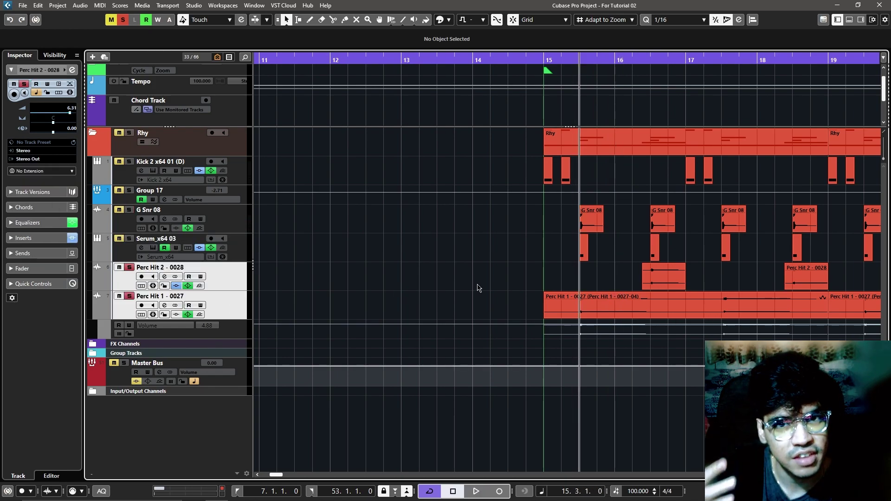
{"action": "key", "text": "g"}
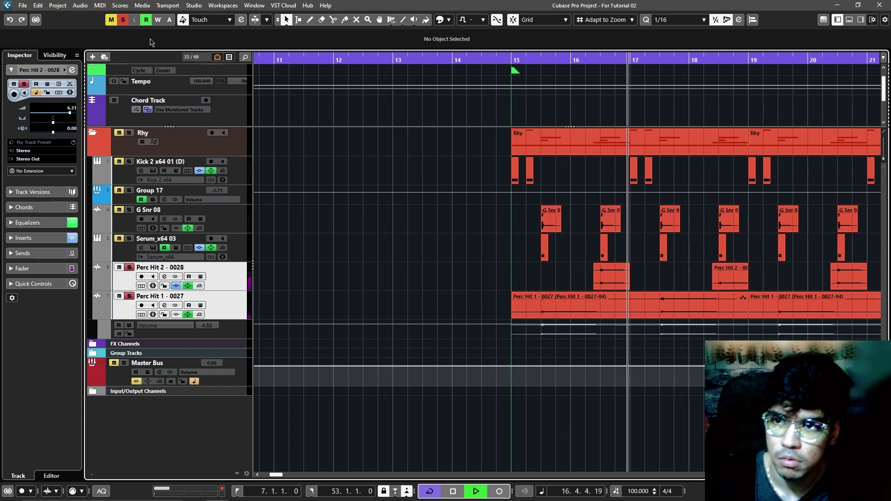
{"action": "key", "text": "s"}
{"action": "key", "text": "space"}
{"action": "key", "text": "space"}
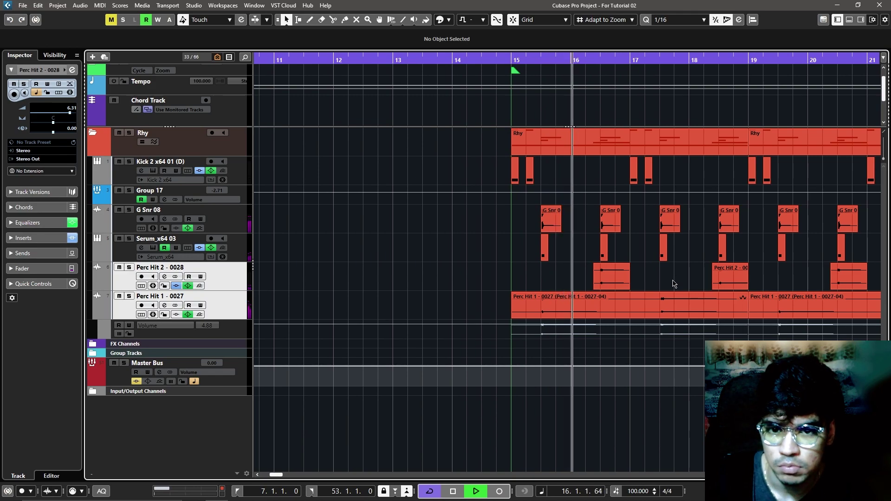
{"action": "key", "text": "g"}
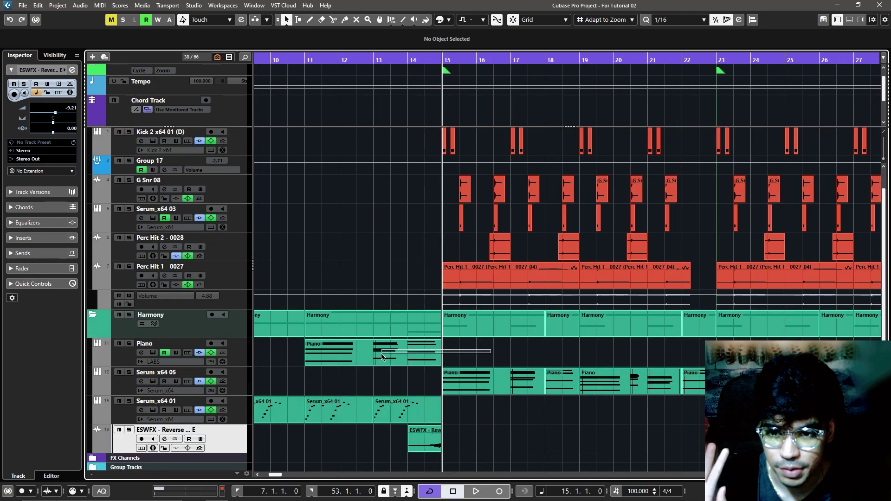
{"action": "left_click", "coordinate": [376, 360]}
{"action": "left_click", "coordinate": [237, 377]}
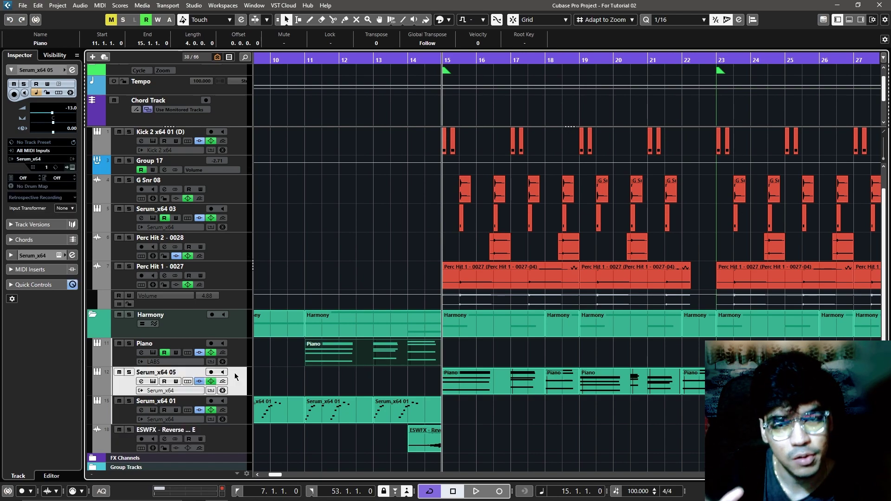
{"action": "key", "text": "s"}
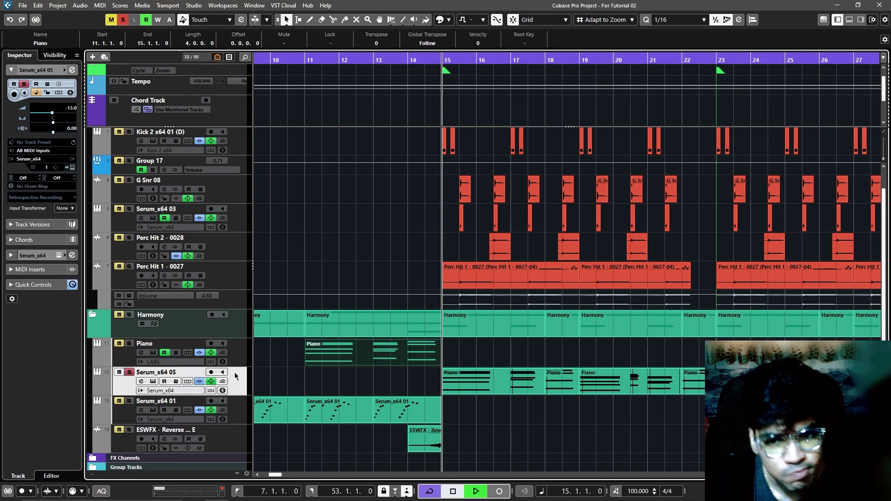
{"action": "key", "text": "space"}
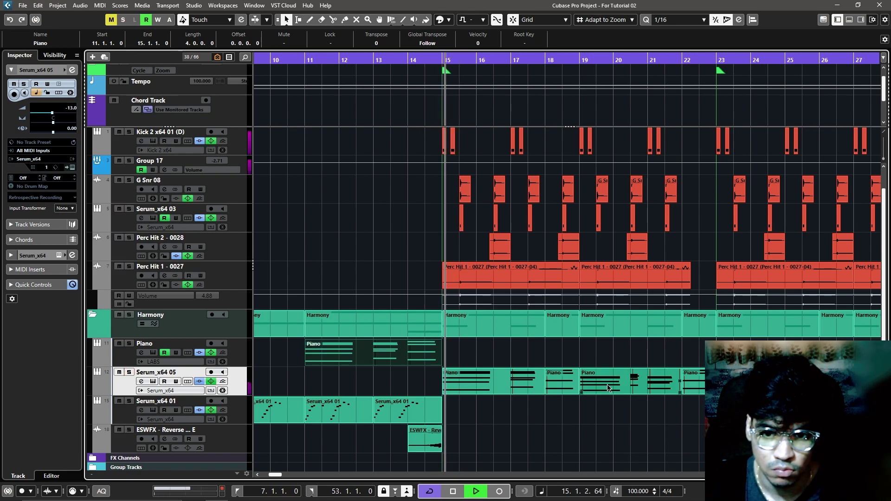
{"action": "key", "text": "s"}
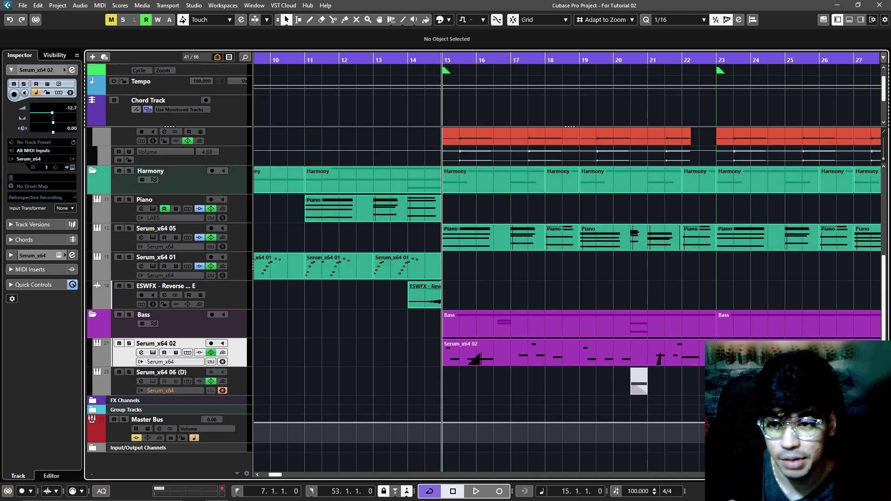
- Solo the Serum_x64 02 808 bass, play it with Serum open to check the preset, then zoom in
{"action": "key", "text": "space"}
{"action": "key", "text": "s"}
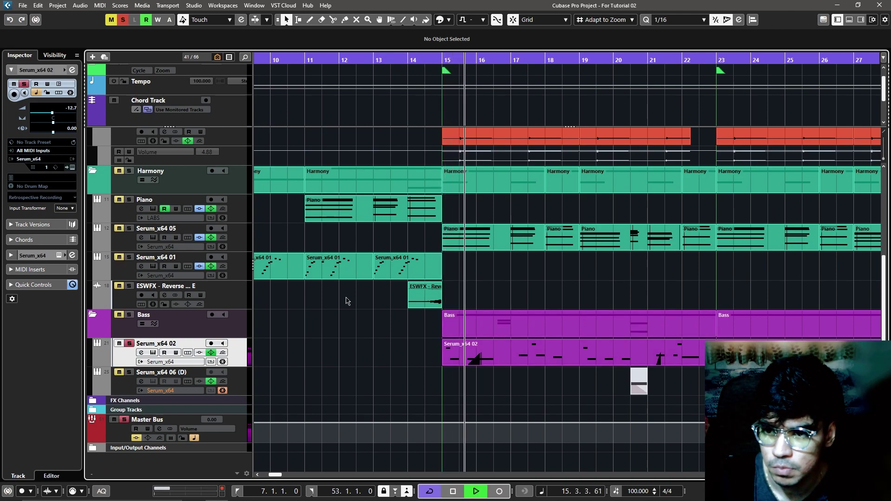
{"action": "key", "text": "space"}
{"action": "key", "text": "s"}
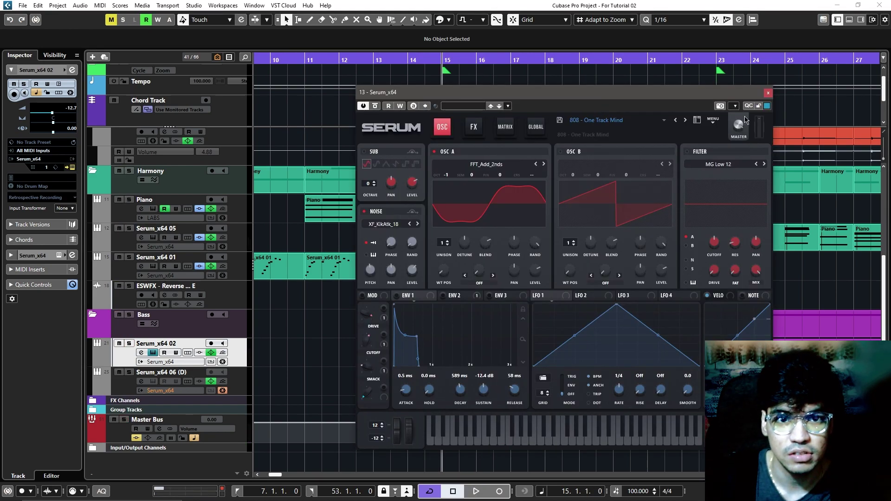
{"action": "key", "text": "space"}
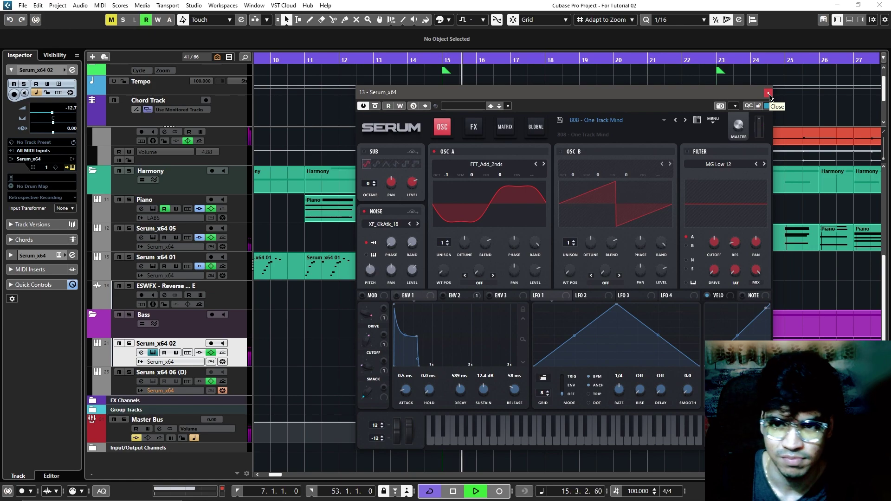
{"action": "left_click", "coordinate": [767, 93]}
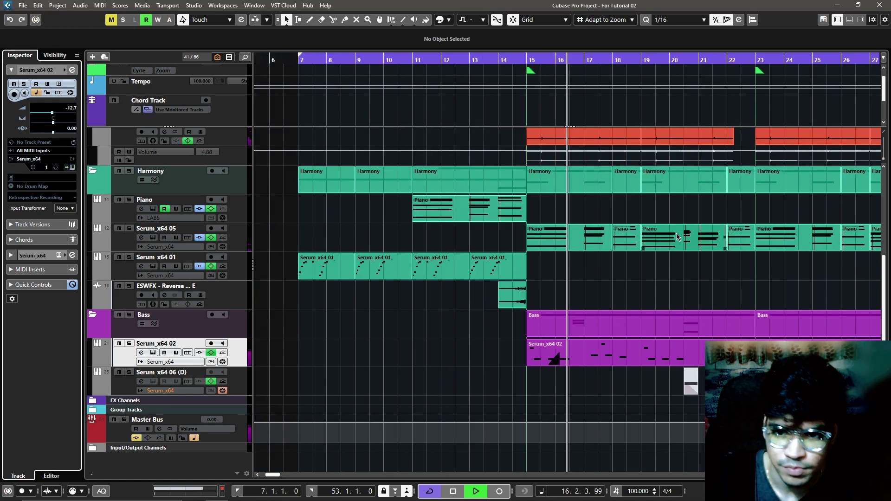
{"action": "key", "text": "h"}
{"action": "key", "text": "h"}
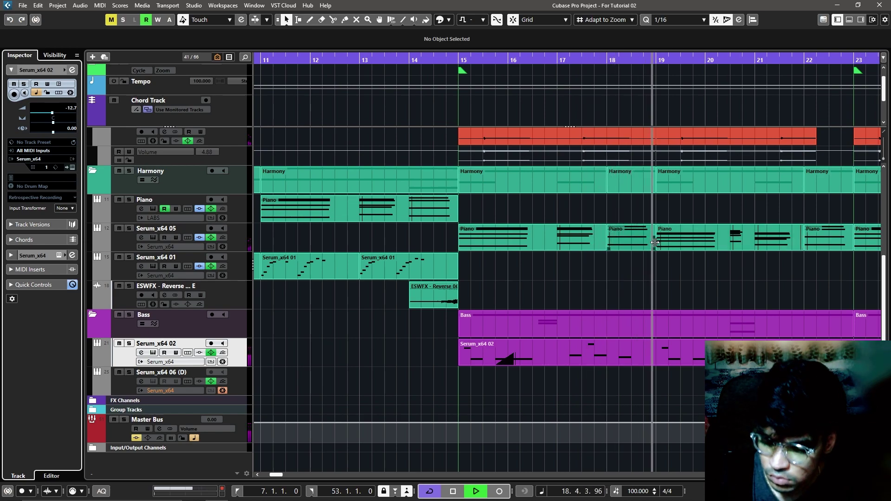
- Render the bar 16.3–16.4 slice of the Serum_x64 02 bass to Stereo Out (R) 01 (D) and play from bar 15
{"action": "key", "text": "space"}
{"action": "key", "text": "h"}
{"action": "key", "text": "2"}
{"action": "left_click_drag", "start_coordinate": [548, 355], "coordinate": [563, 359]}
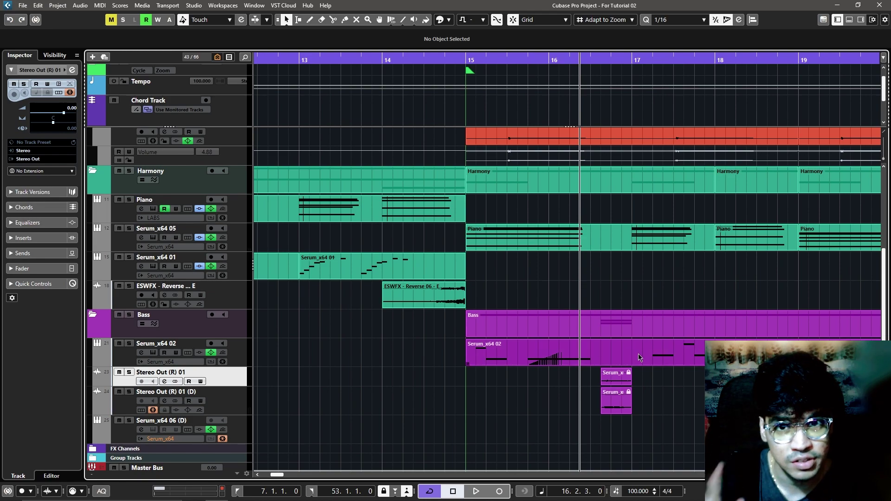
{"action": "key", "text": "space"}
{"action": "key", "text": "space"}
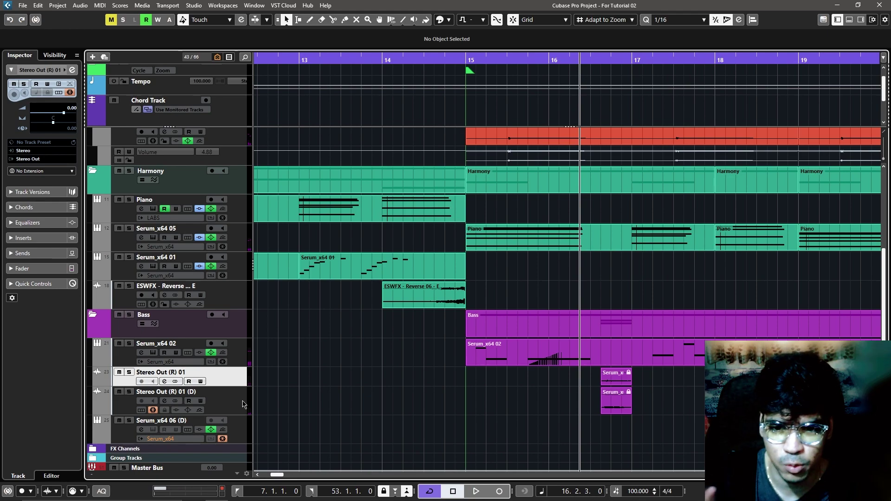
{"action": "left_click", "coordinate": [244, 404]}
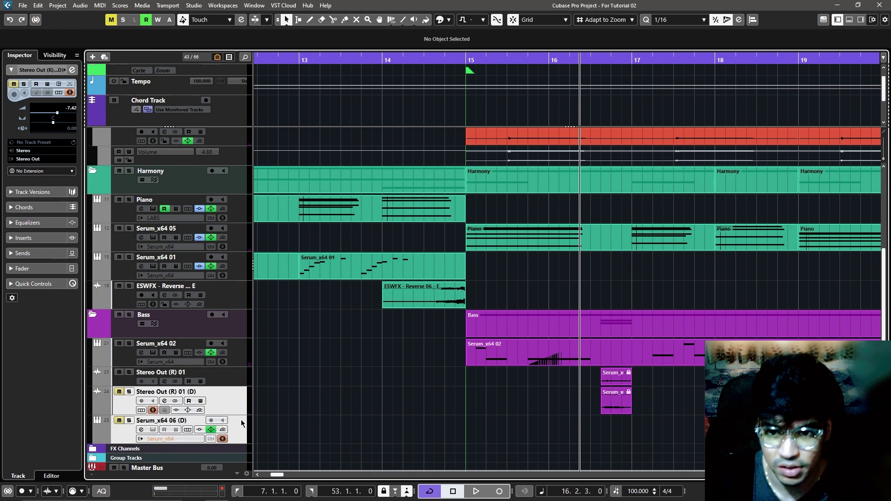
{"action": "left_click", "coordinate": [466, 68]}
{"action": "key", "text": "space"}
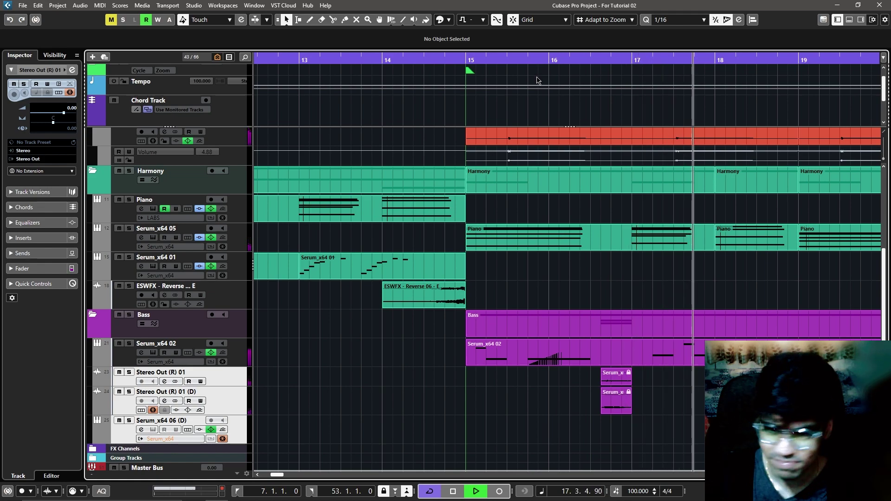
- Mark a range on the bass starting at bar 20.2 and play it back
{"action": "key", "text": "g"}
{"action": "key", "text": "2"}
{"action": "key", "text": "space"}
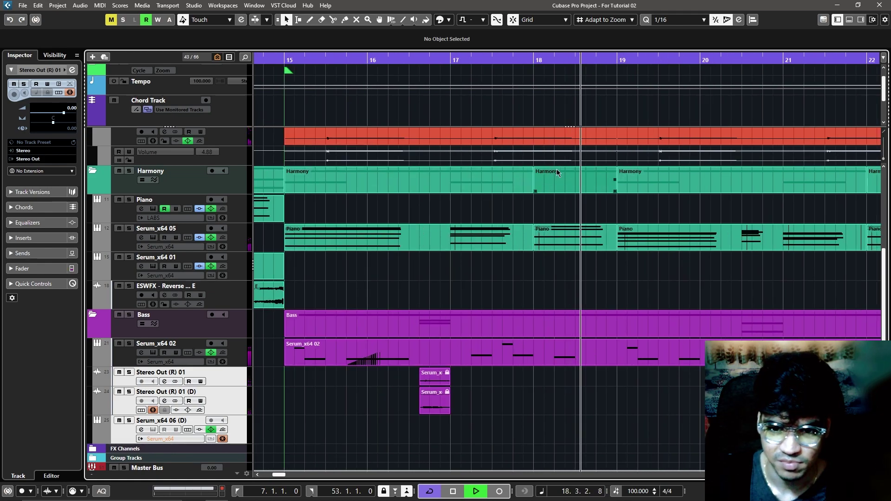
{"action": "left_click", "coordinate": [644, 379]}
{"action": "key", "text": "space"}
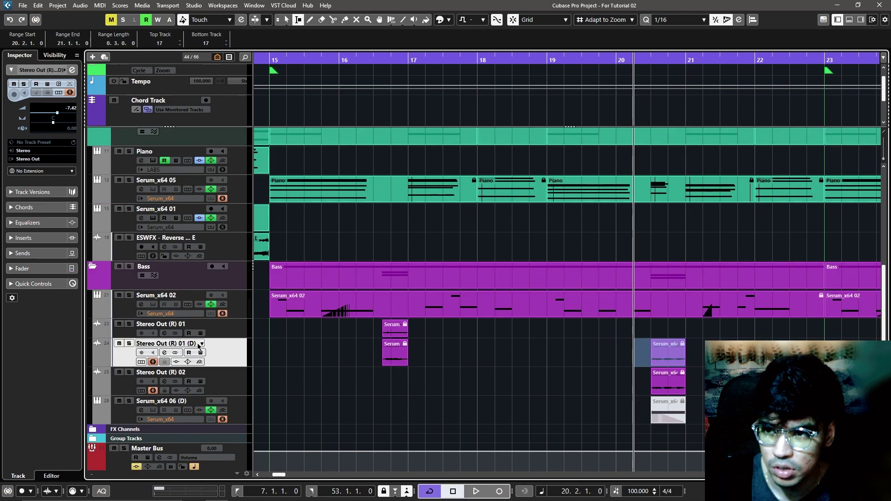
- Open Stereo Out (R) 01 (D)'s channel settings and solo it to hear the delay and reverb
{"action": "left_click", "coordinate": [73, 71]}
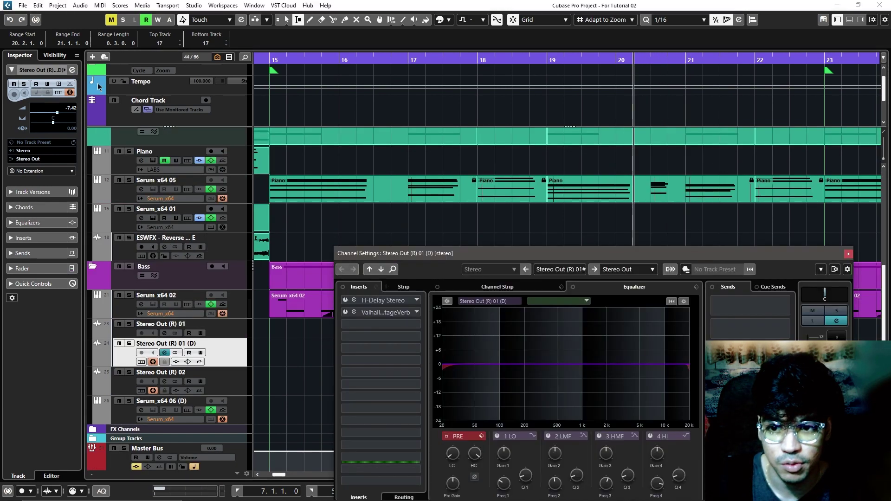
{"action": "key", "text": "s"}
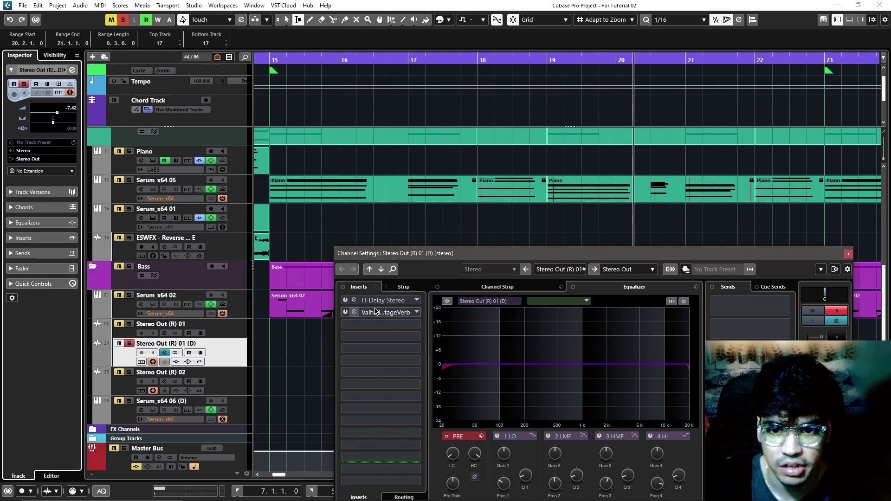
{"action": "key", "text": "space"}
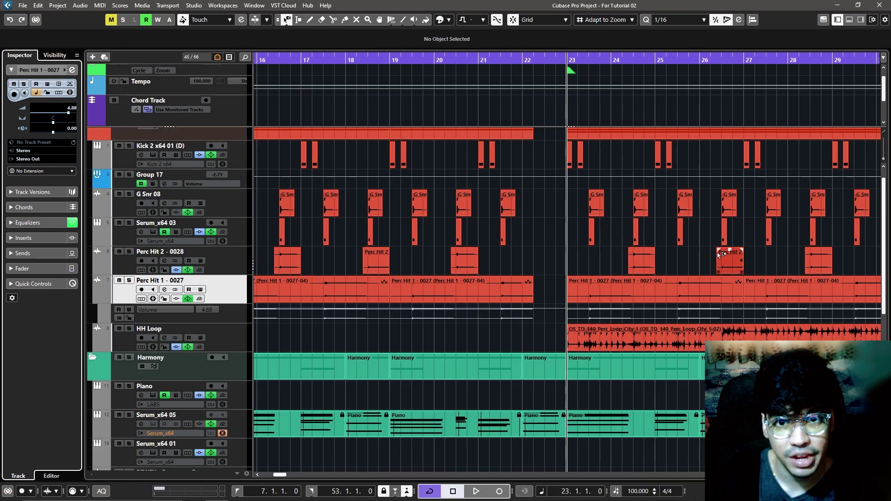
- Select the HH Loop audio event and scroll through the tracks below it
{"action": "left_click", "coordinate": [682, 342]}
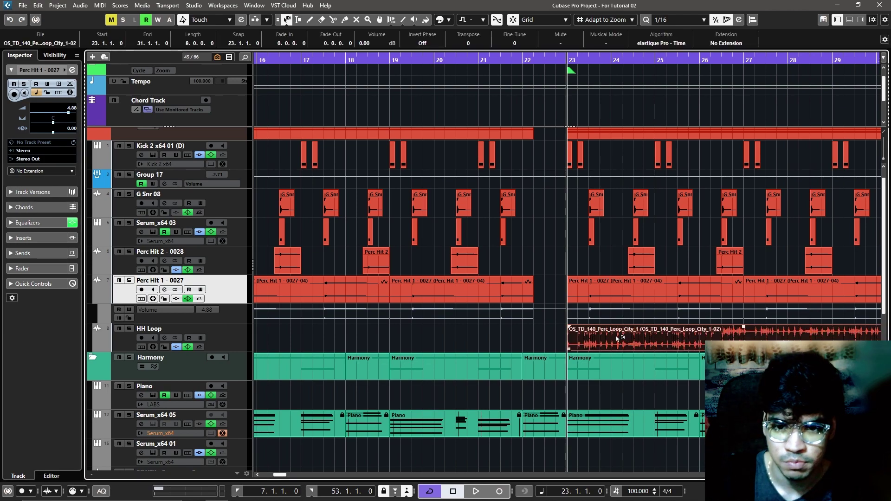
{"action": "scroll", "coordinate": [386, 245], "scroll_direction": "down", "scroll_amount": 5}
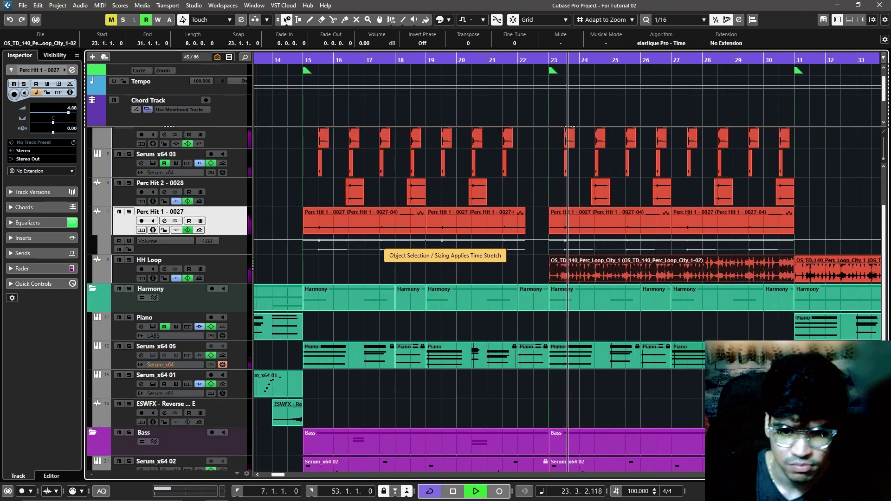
{"action": "scroll", "coordinate": [385, 246], "scroll_direction": "down", "scroll_amount": 2}
{"action": "scroll", "coordinate": [482, 260], "scroll_direction": "down", "scroll_amount": 6}
{"action": "scroll", "coordinate": [483, 259], "scroll_direction": "up", "scroll_amount": 7}
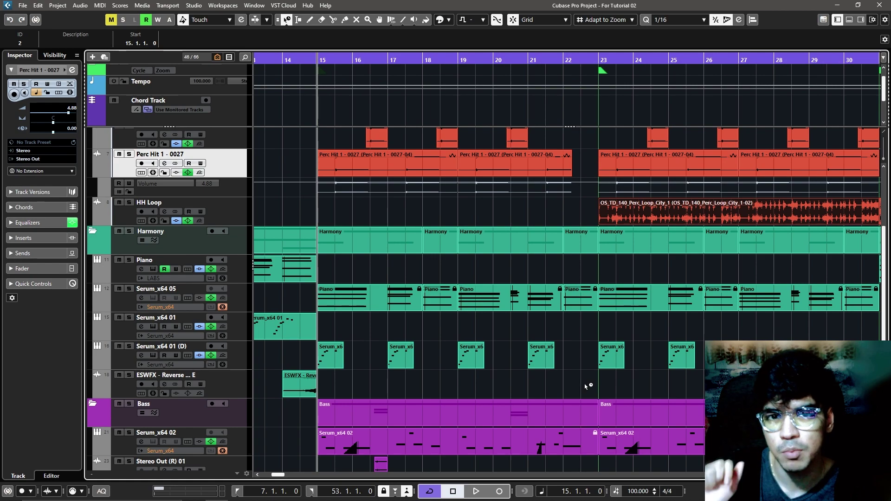
{"action": "left_click", "coordinate": [580, 402]}
{"action": "left_click", "coordinate": [294, 385]}
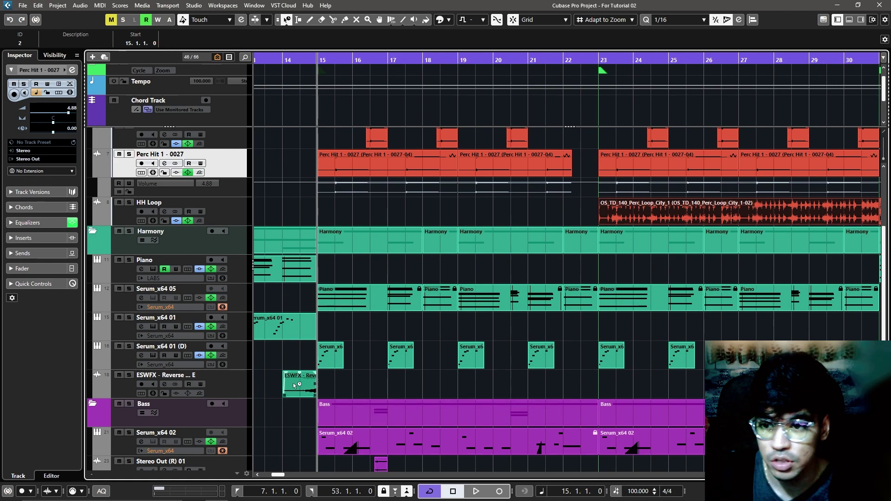
{"action": "left_click", "coordinate": [246, 363]}
{"action": "key", "text": "s"}
{"action": "key", "text": "space"}
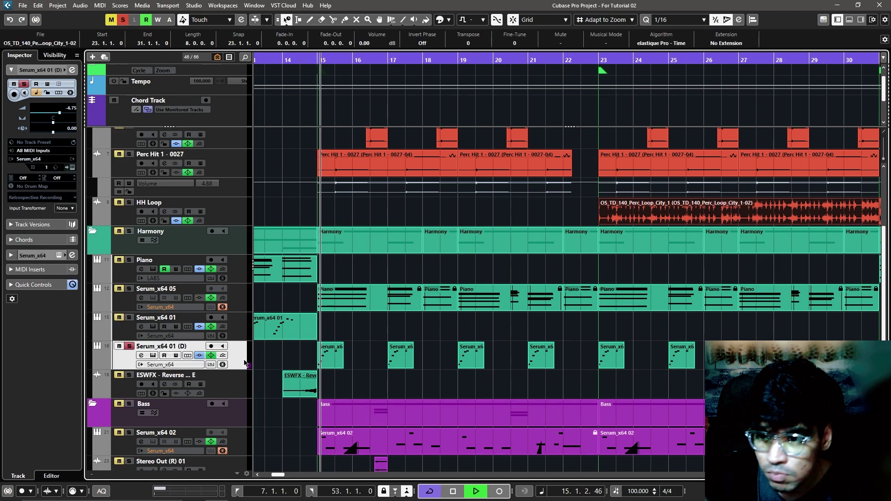
{"action": "left_click", "coordinate": [72, 168]}
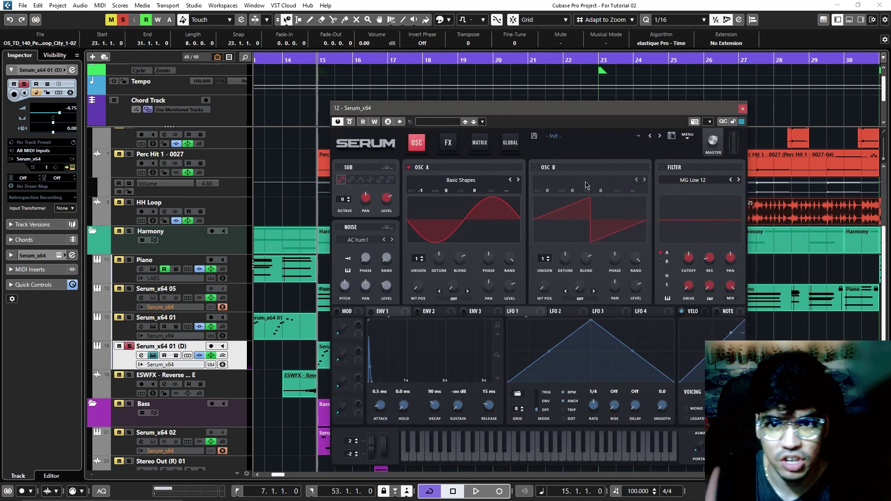
{"action": "left_click_drag", "start_coordinate": [587, 108], "coordinate": [666, 99]}
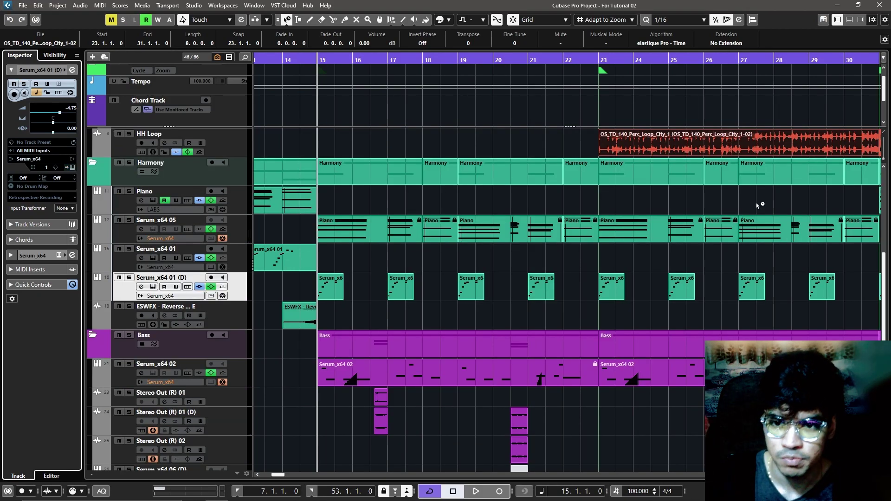
{"action": "key", "text": "space"}
{"action": "scroll", "coordinate": [753, 206], "scroll_direction": "down", "scroll_amount": 3}
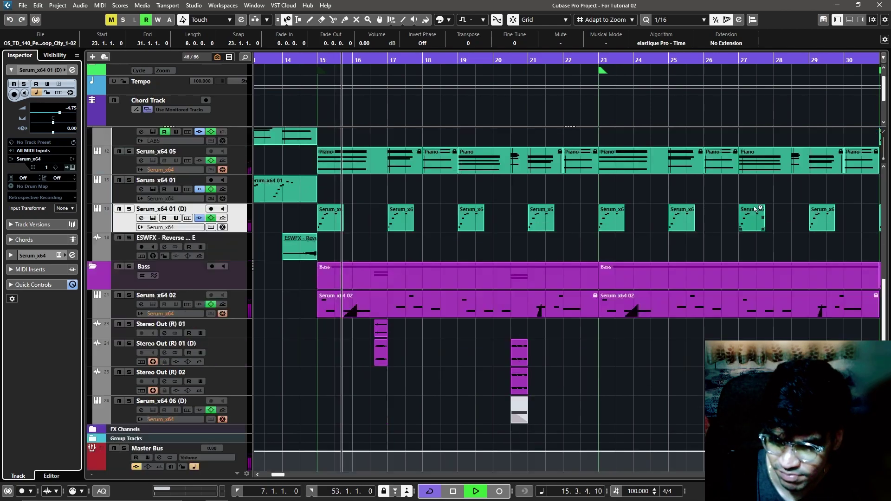
{"action": "scroll", "coordinate": [753, 206], "scroll_direction": "up", "scroll_amount": 8}
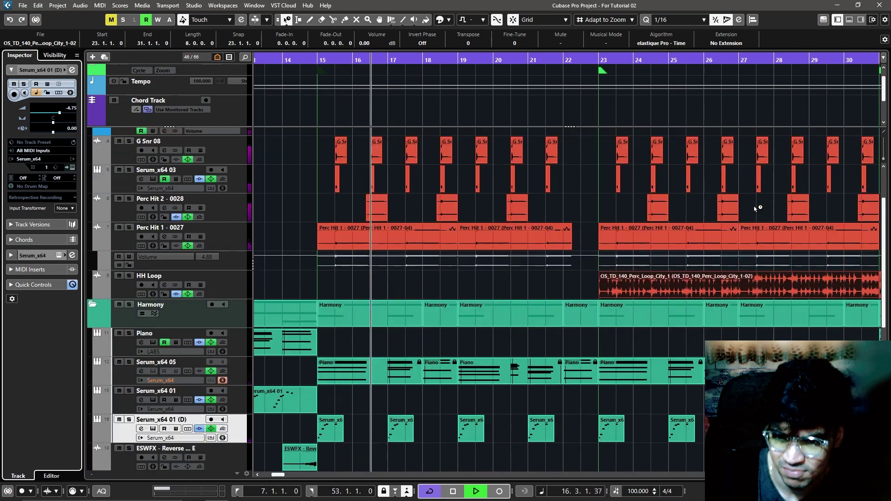
{"action": "scroll", "coordinate": [753, 206], "scroll_direction": "down", "scroll_amount": 9}
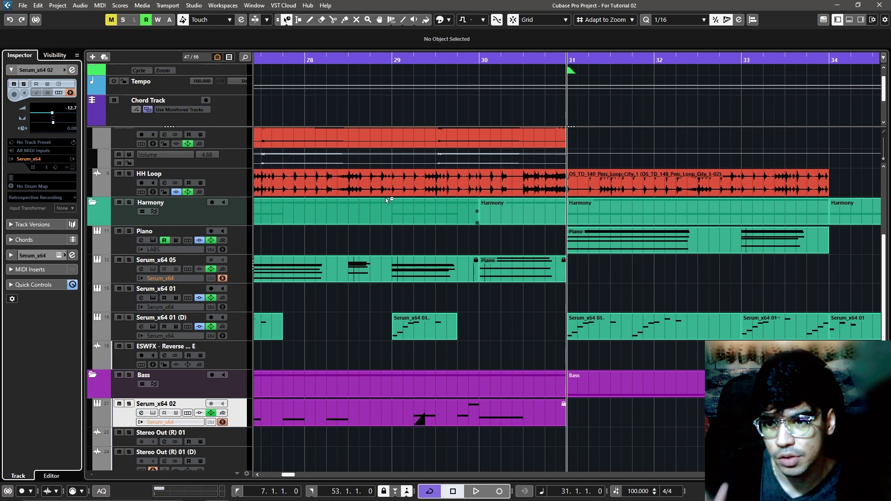
{"action": "left_click", "coordinate": [129, 230]}
{"action": "key", "text": "alt+s"}
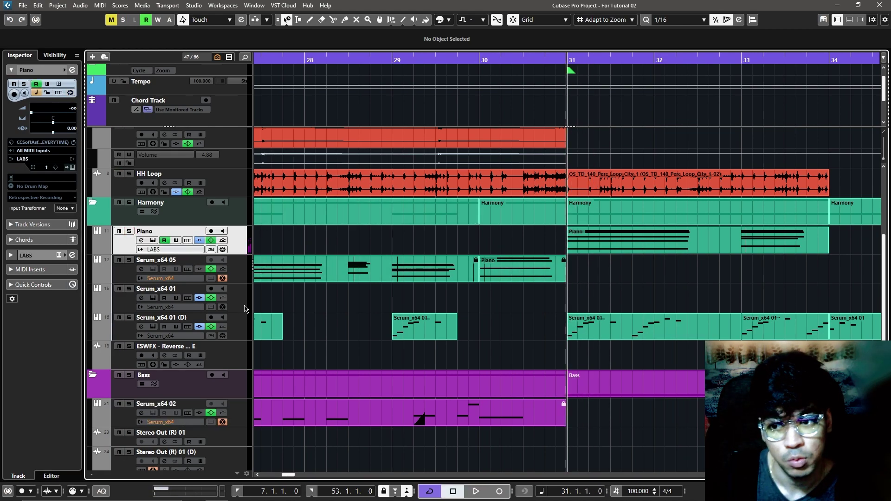
{"action": "left_click", "coordinate": [240, 321]}
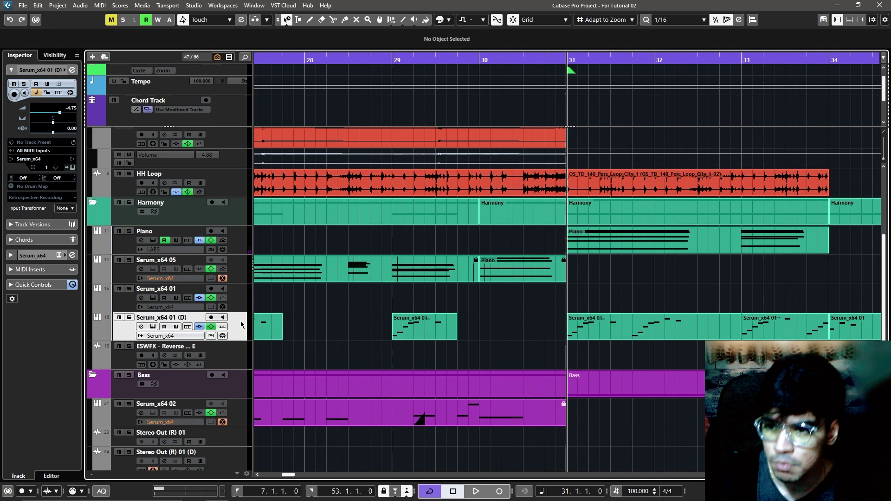
{"action": "key", "text": "s"}
{"action": "key", "text": "space"}
{"action": "key", "text": "space"}
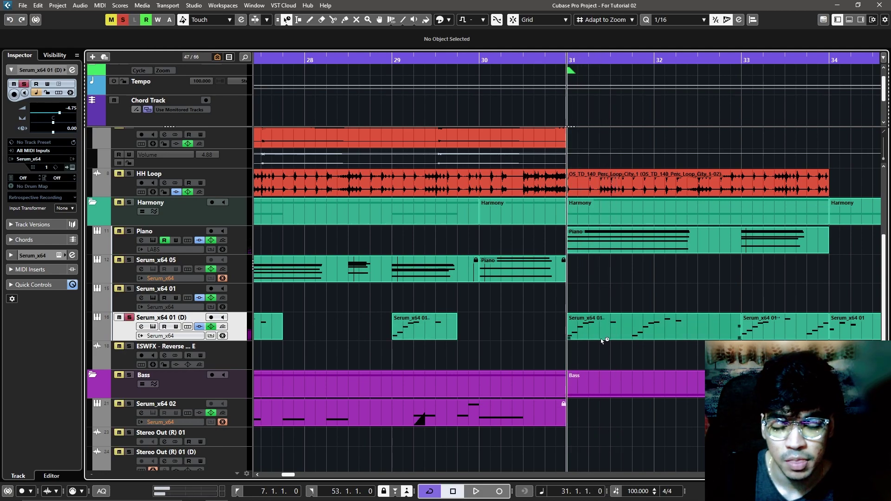
{"action": "scroll", "coordinate": [600, 338], "scroll_direction": "down", "scroll_amount": 5}
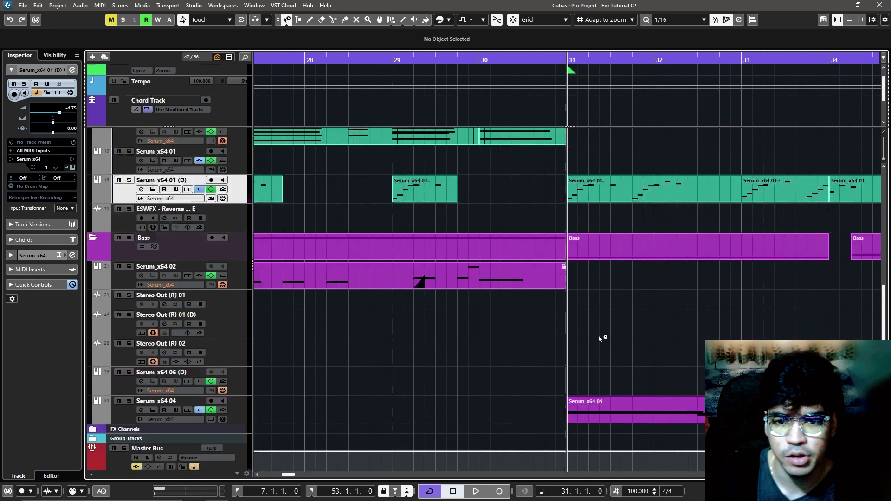
{"action": "left_click", "coordinate": [246, 380]}
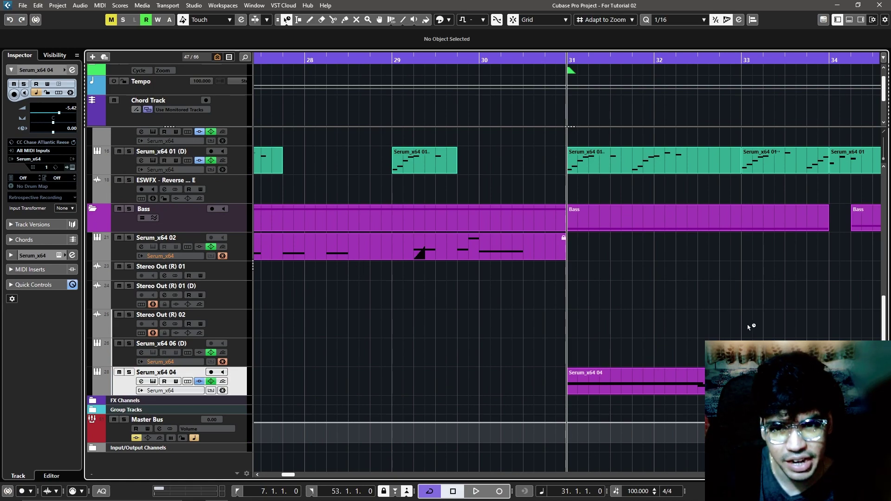
{"action": "scroll", "coordinate": [748, 328], "scroll_direction": "up", "scroll_amount": 6}
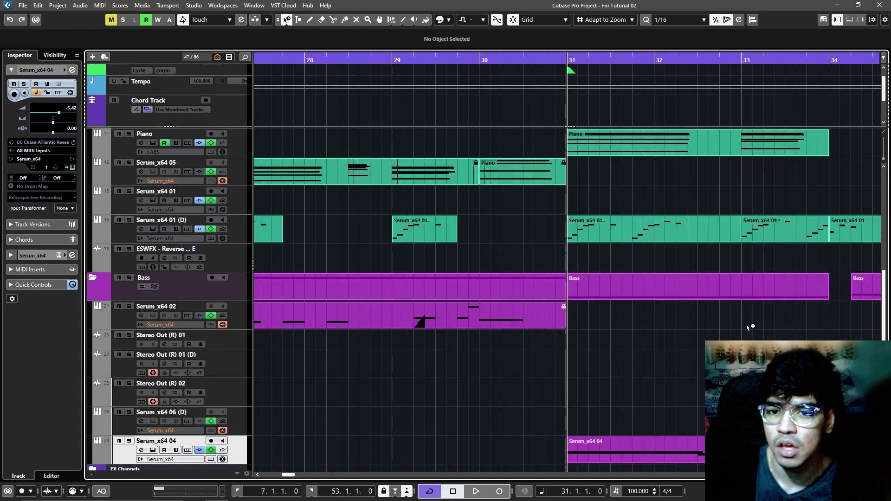
{"action": "scroll", "coordinate": [749, 326], "scroll_direction": "down", "scroll_amount": 4}
{"action": "scroll", "coordinate": [745, 323], "scroll_direction": "up", "scroll_amount": 8}
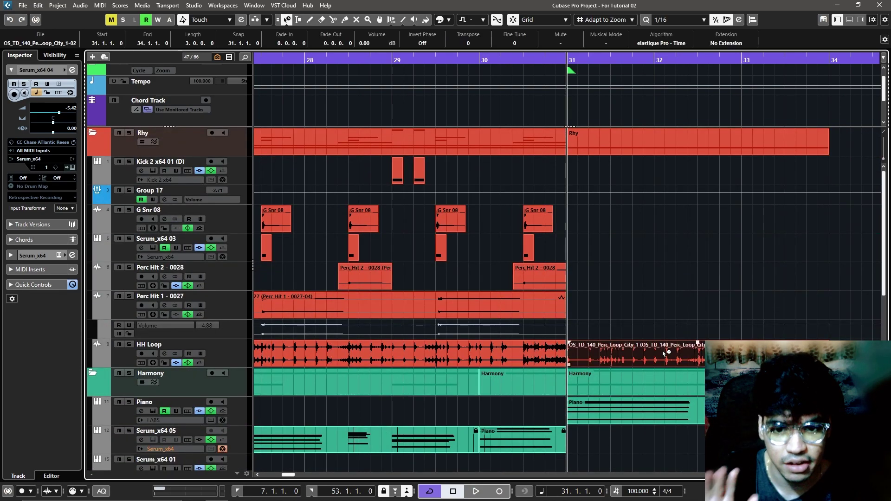
{"action": "scroll", "coordinate": [696, 335], "scroll_direction": "down", "scroll_amount": 6}
{"action": "left_click", "coordinate": [659, 297]}
{"action": "scroll", "coordinate": [660, 297], "scroll_direction": "down", "scroll_amount": 3}
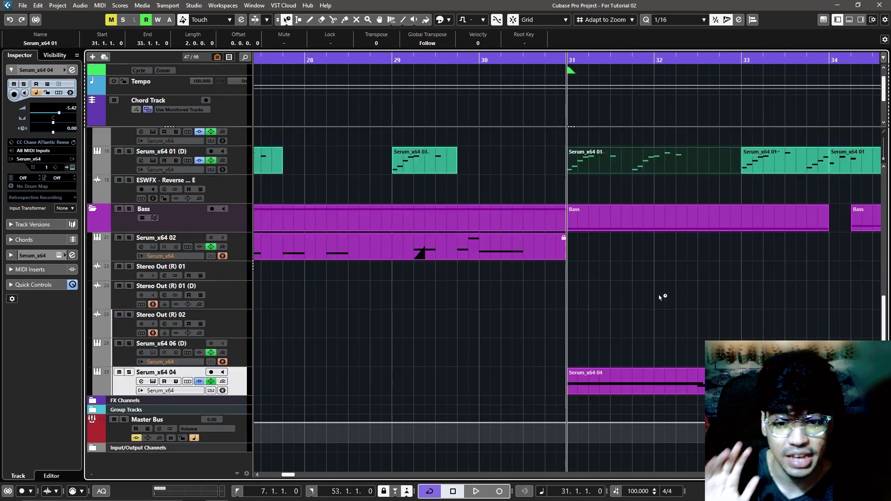
{"action": "left_click", "coordinate": [623, 386]}
{"action": "key", "text": "space"}
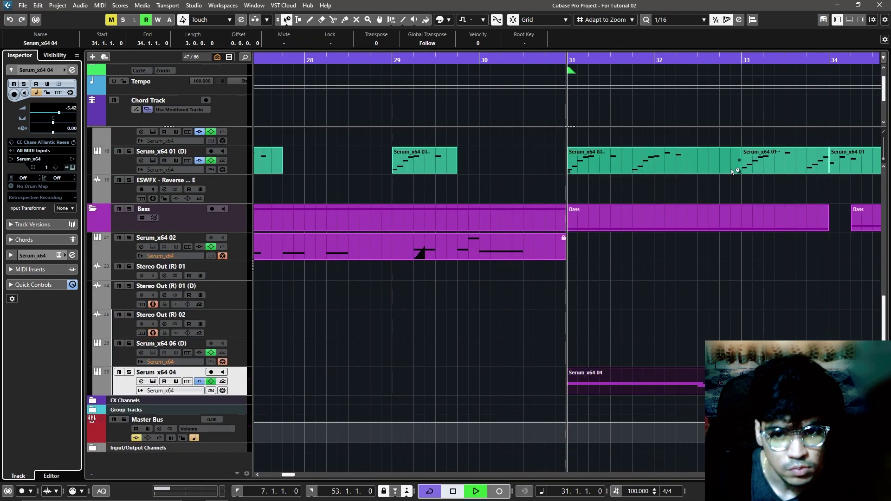
{"action": "scroll", "coordinate": [731, 171], "scroll_direction": "up", "scroll_amount": 12}
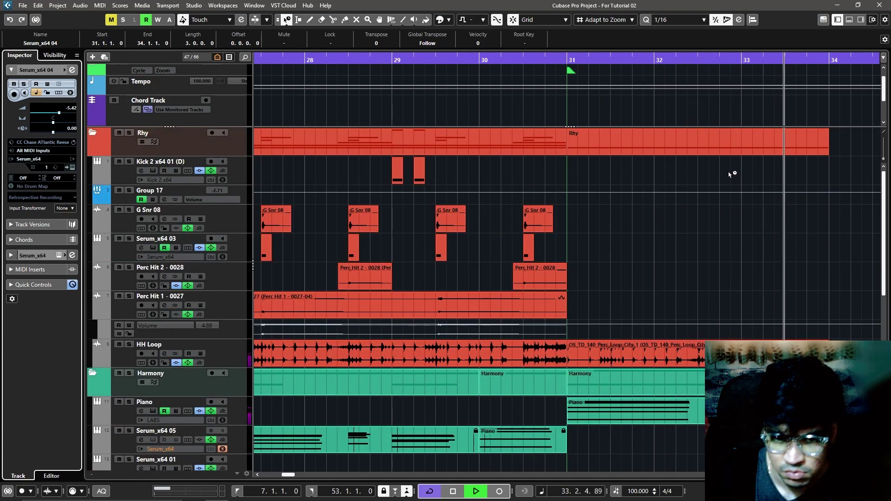
{"action": "key", "text": "space"}
{"action": "key", "text": "h"}
{"action": "key", "text": "2"}
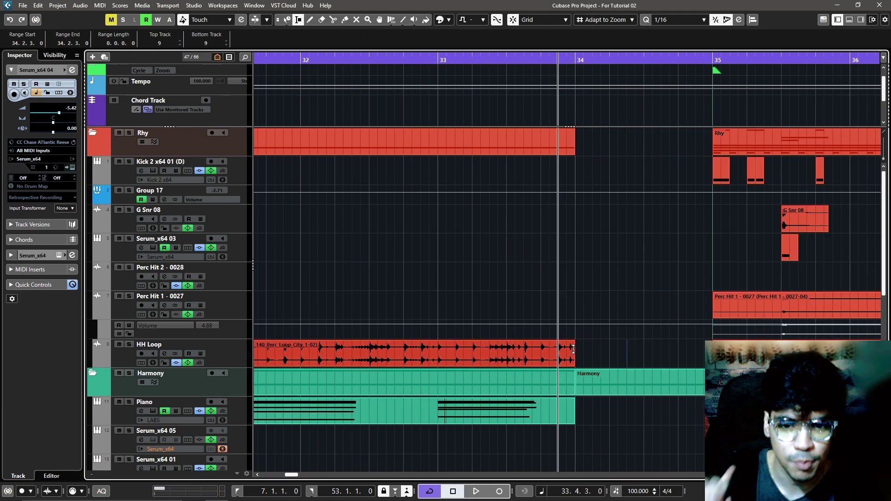
{"action": "left_click_drag", "start_coordinate": [575, 354], "coordinate": [680, 355]}
{"action": "key", "text": "1"}
{"action": "scroll", "coordinate": [603, 258], "scroll_direction": "down", "scroll_amount": 10}
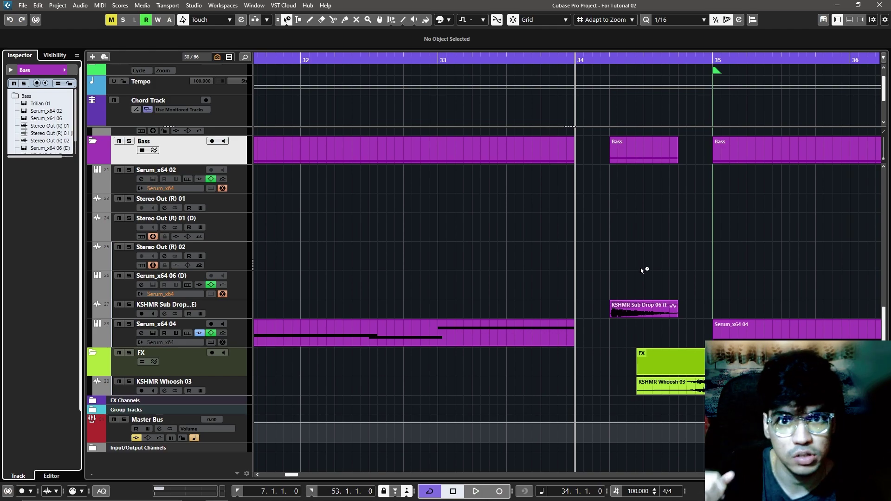
{"action": "left_click", "coordinate": [639, 315]}
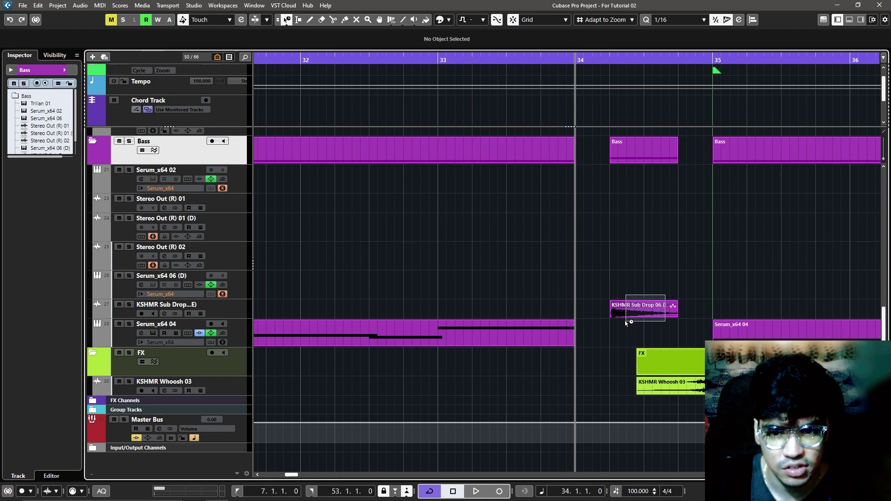
{"action": "key", "text": "space"}
{"action": "left_click", "coordinate": [246, 311]}
{"action": "key", "text": "s"}
{"action": "key", "text": "space"}
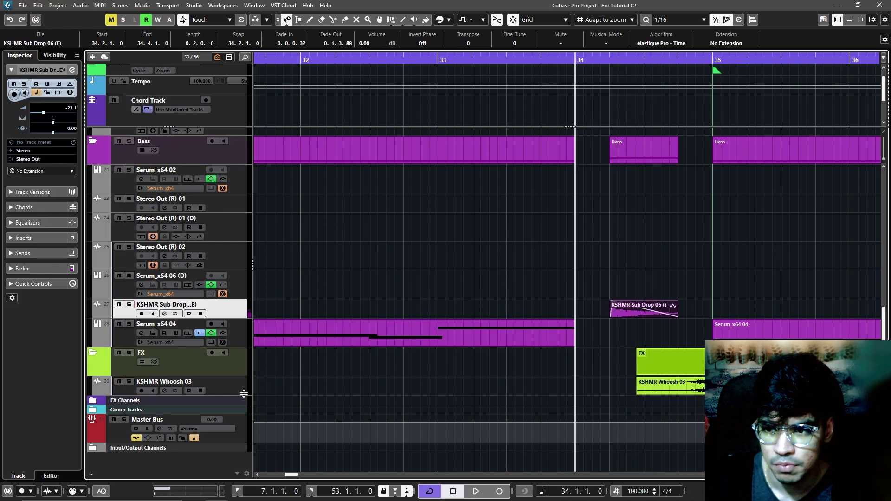
{"action": "left_click", "coordinate": [129, 381], "text": "ctrl"}
{"action": "left_click", "coordinate": [641, 57]}
{"action": "key", "text": "space"}
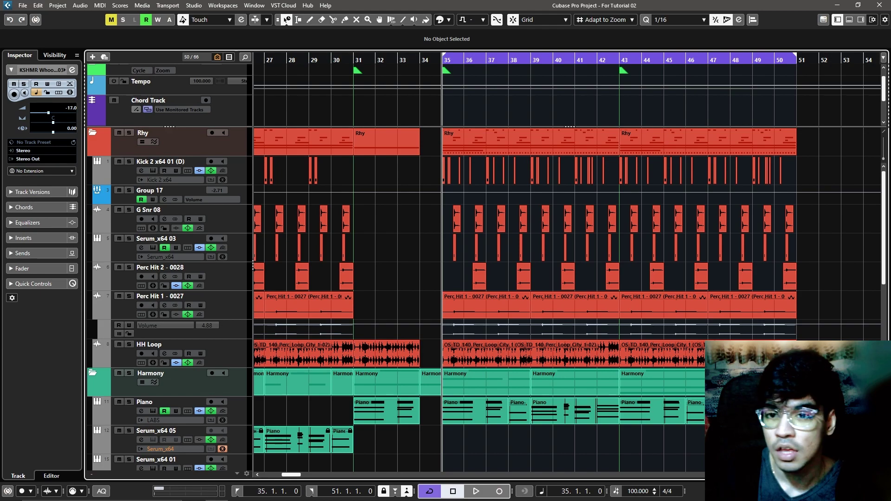
- Select all kick events from bar 35 to 50 and zoom in around bar 29
{"action": "scroll", "coordinate": [444, 167], "scroll_direction": "down", "scroll_amount": 3}
{"action": "scroll", "coordinate": [444, 167], "scroll_direction": "up", "scroll_amount": 3}
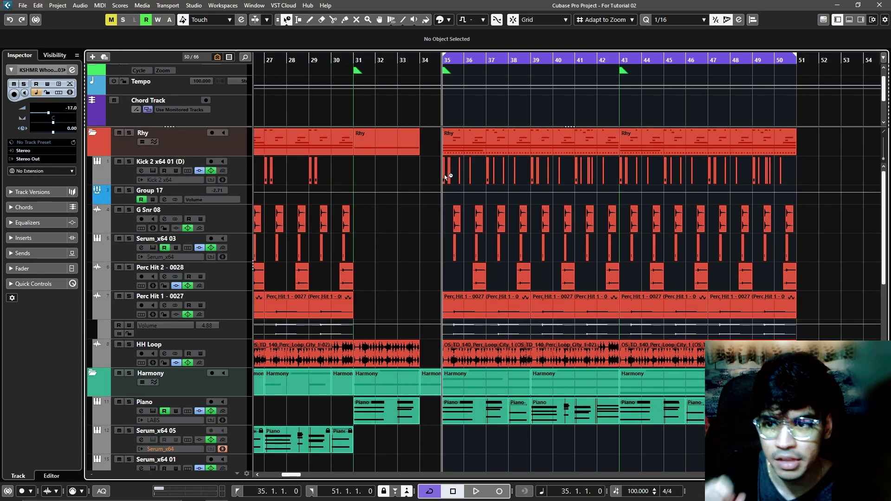
{"action": "left_click_drag", "start_coordinate": [458, 178], "coordinate": [809, 185]}
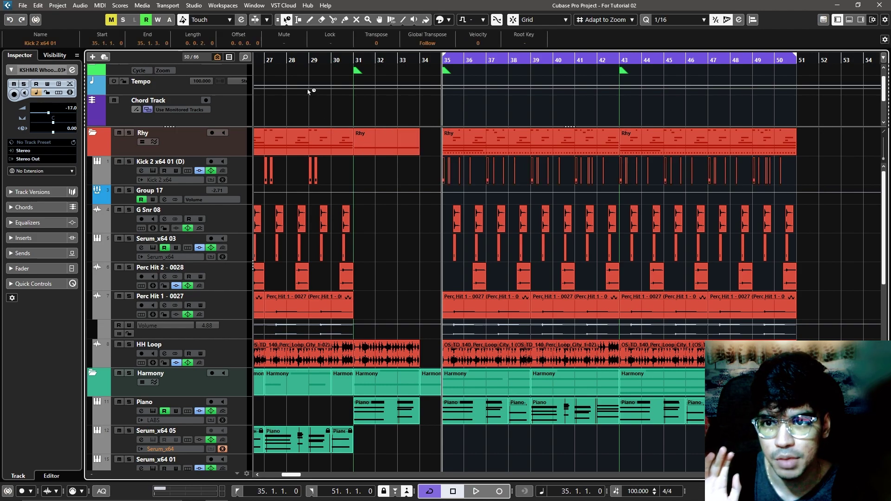
{"action": "left_click_drag", "start_coordinate": [308, 59], "coordinate": [310, 102]}
- Solo the Kick 2 x64 01 (D) track and play back the new bar 37 kick fill
{"action": "left_click", "coordinate": [232, 166]}
{"action": "key", "text": "s"}
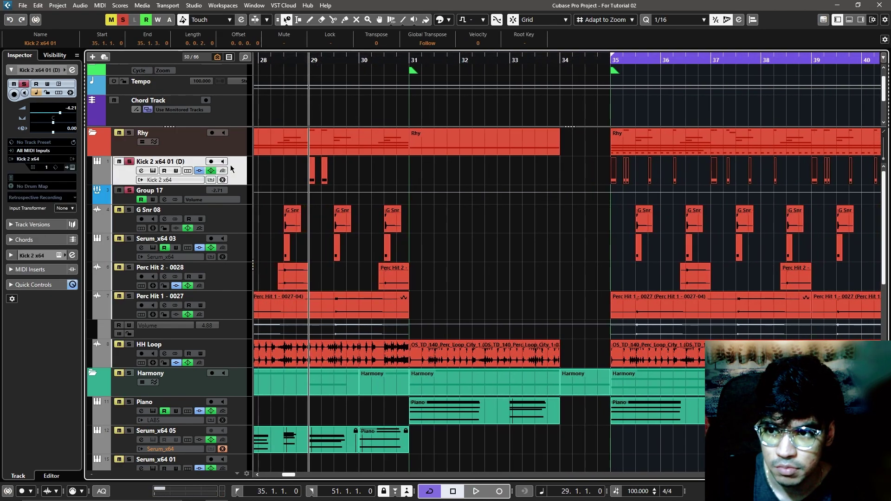
{"action": "key", "text": "space"}
{"action": "key", "text": "space"}
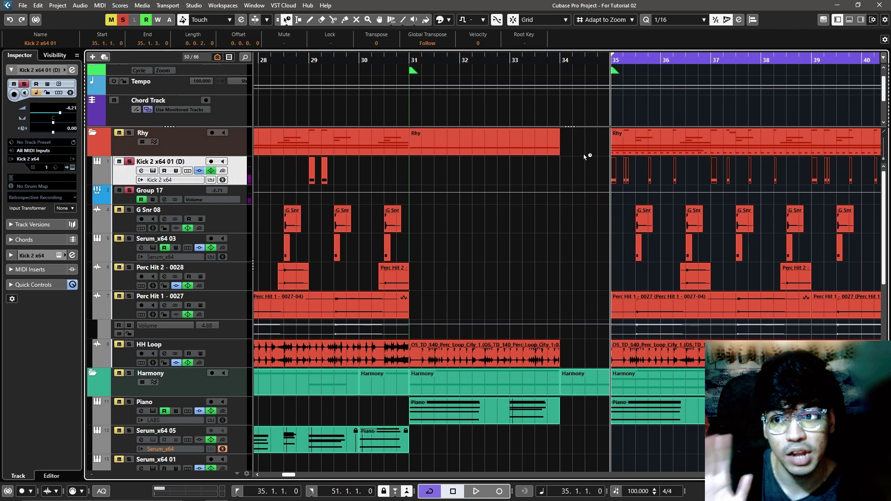
{"action": "key", "text": "space"}
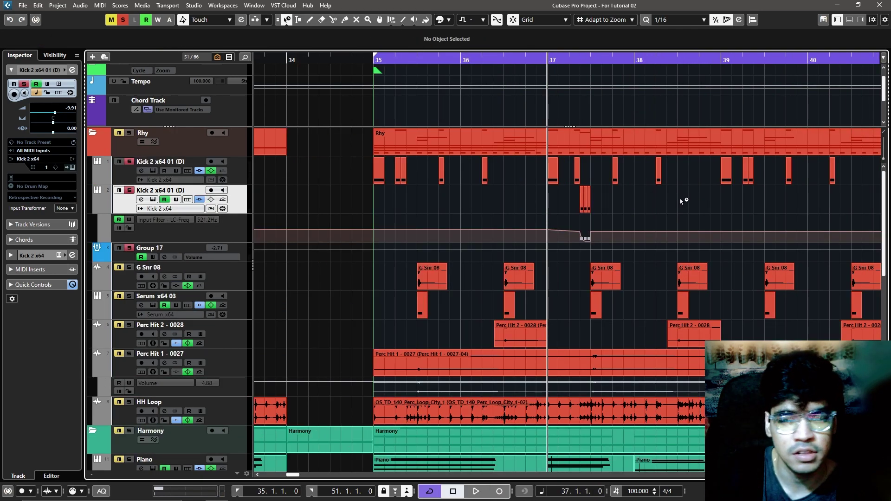
{"action": "key", "text": "space"}
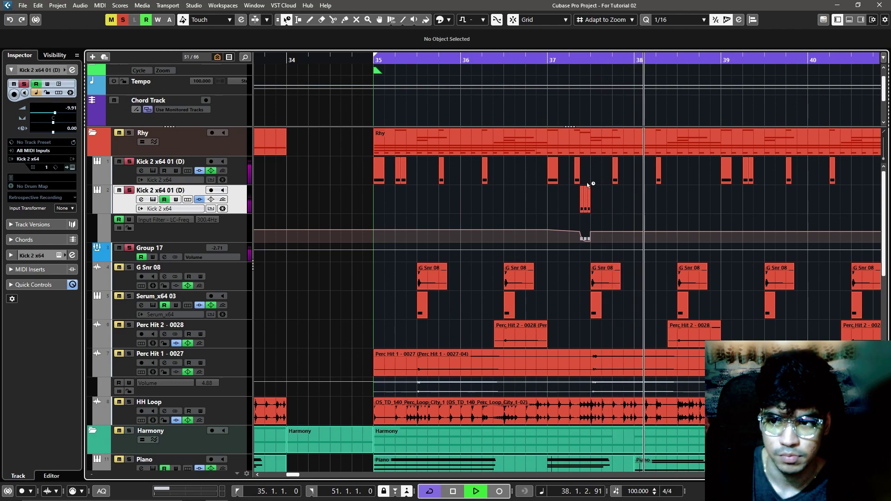
{"action": "key", "text": "space"}
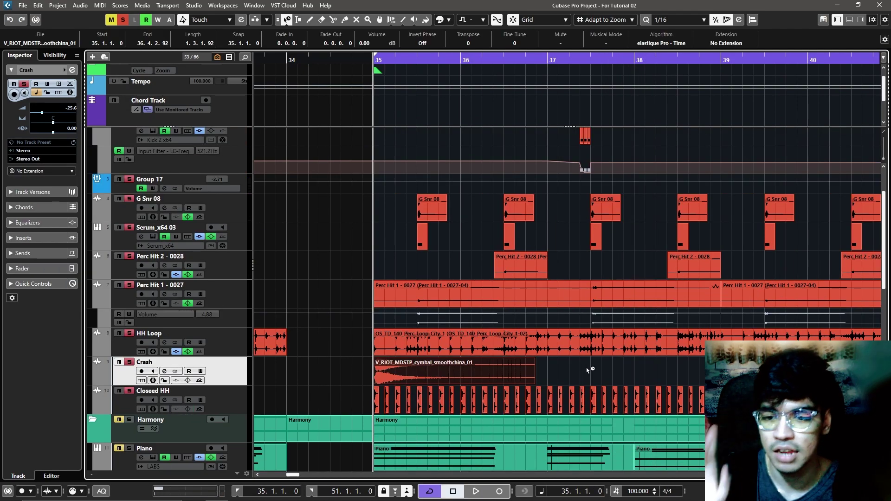
{"action": "key", "text": "space"}
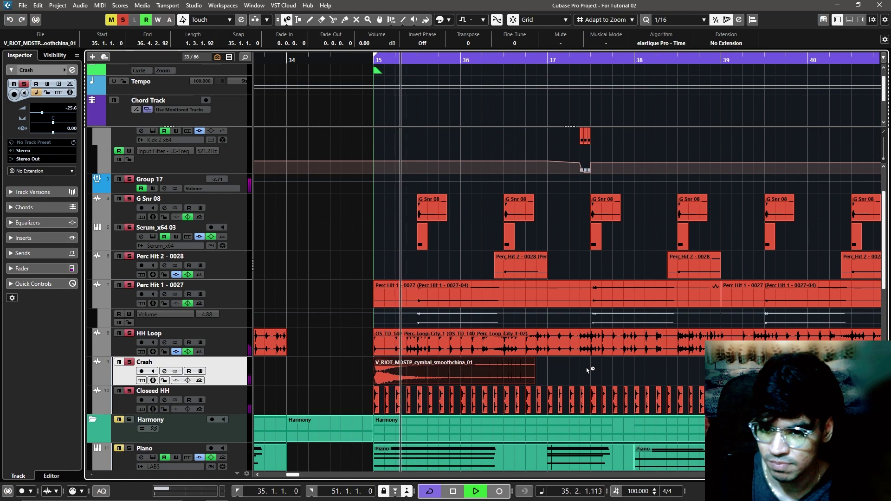
{"action": "left_click", "coordinate": [249, 402]}
{"action": "key", "text": "space"}
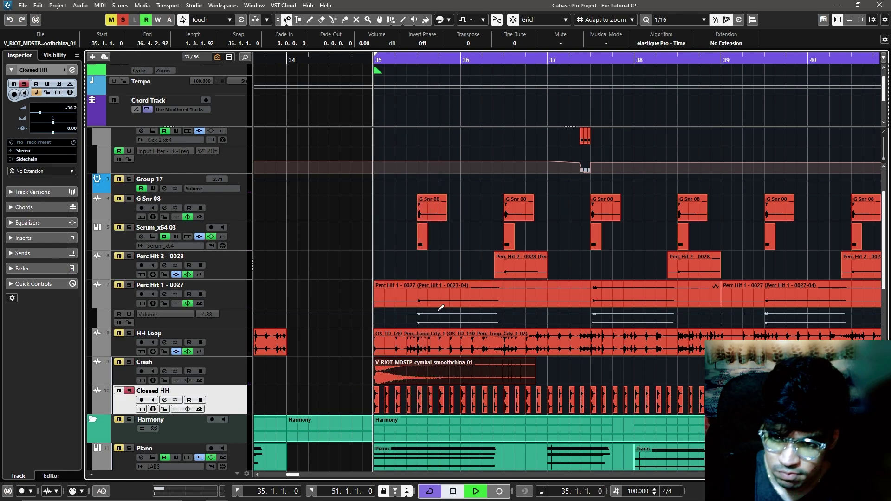
{"action": "key", "text": "space"}
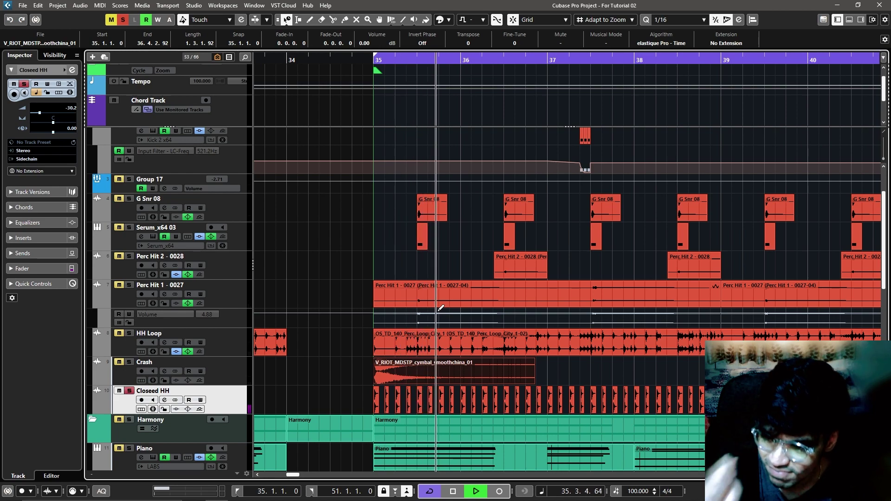
{"action": "key", "text": "space"}
{"action": "scroll", "coordinate": [172, 89], "scroll_direction": "up", "scroll_amount": 3}
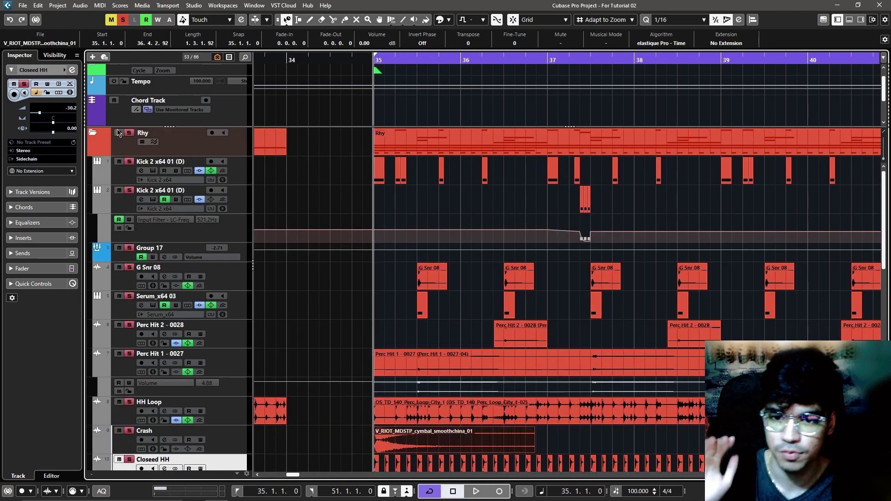
{"action": "key", "text": "space"}
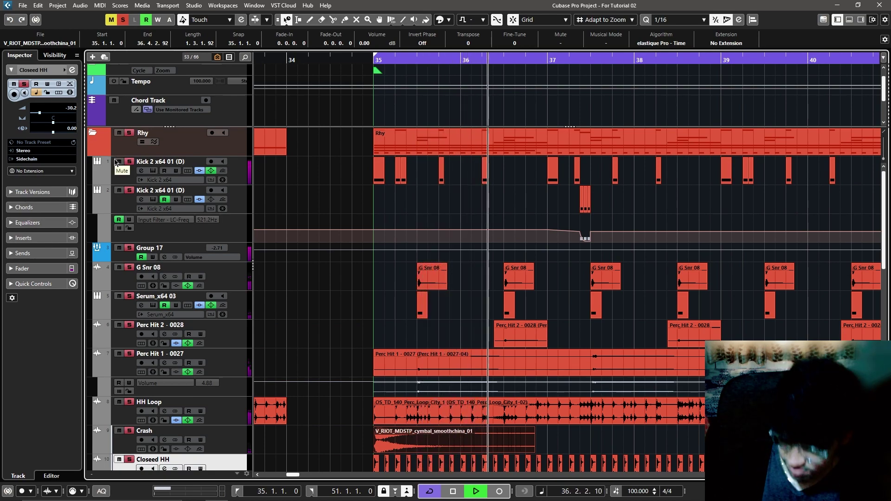
{"action": "key", "text": "space"}
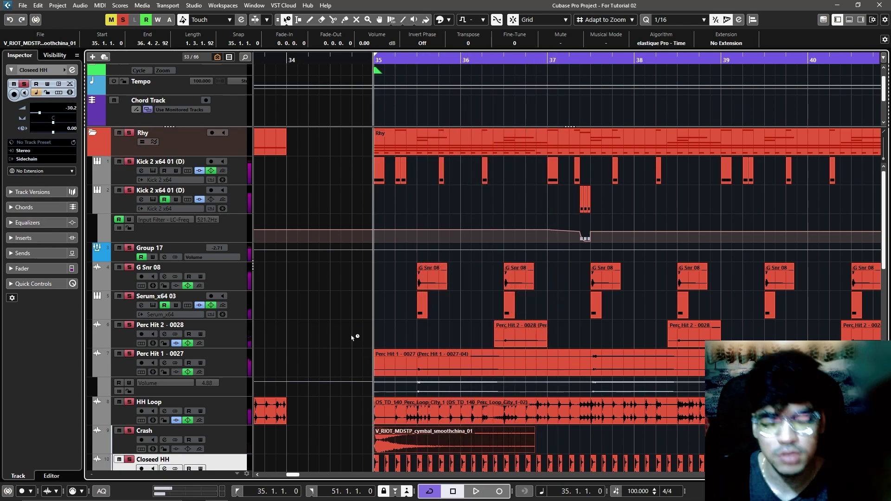
{"action": "left_click", "coordinate": [460, 406]}
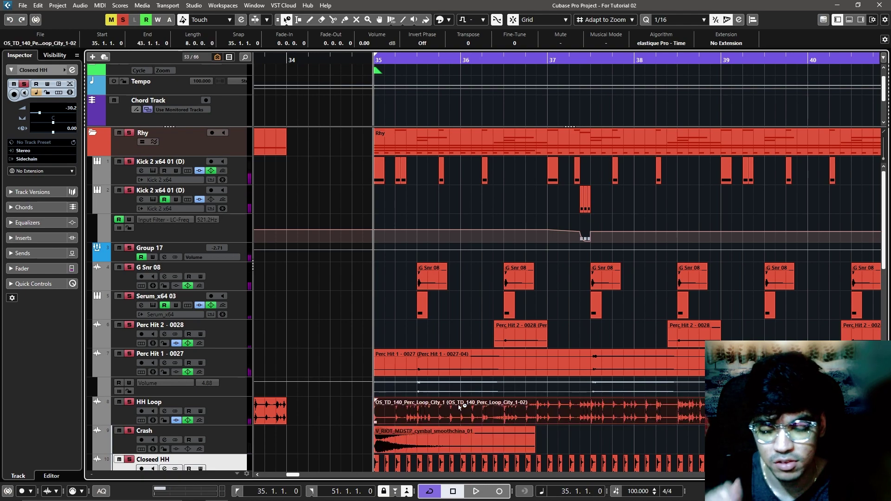
{"action": "left_click", "coordinate": [361, 408]}
- Play from bar 35 and open the channel settings for Serum_x64 01 (D)
{"action": "scroll", "coordinate": [360, 409], "scroll_direction": "down", "scroll_amount": 3}
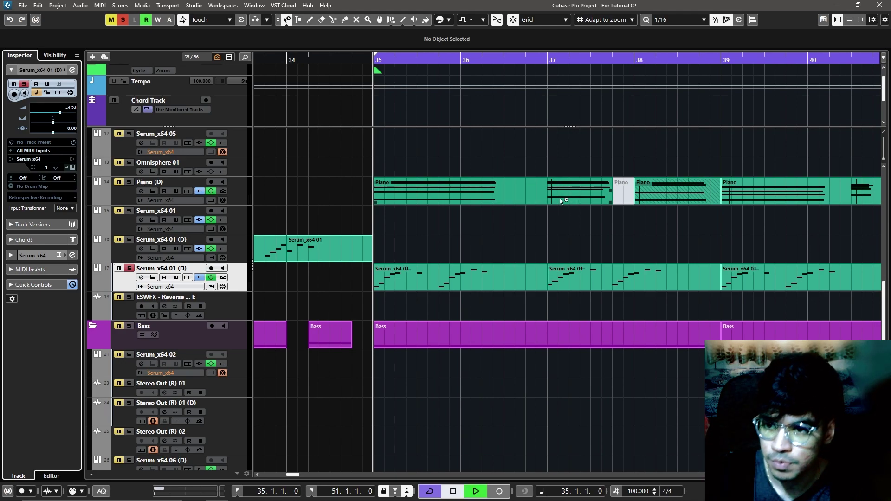
{"action": "key", "text": "space"}
{"action": "left_click", "coordinate": [73, 70]}
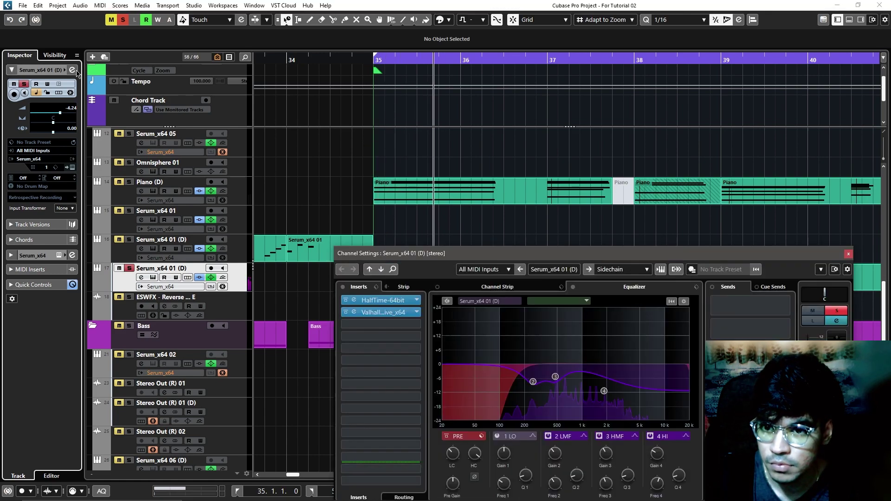
{"action": "key", "text": "space"}
- Bypass the channel's insert effects and audition the dry Serum_x64 01 (D) sound
{"action": "left_click", "coordinate": [342, 287]}
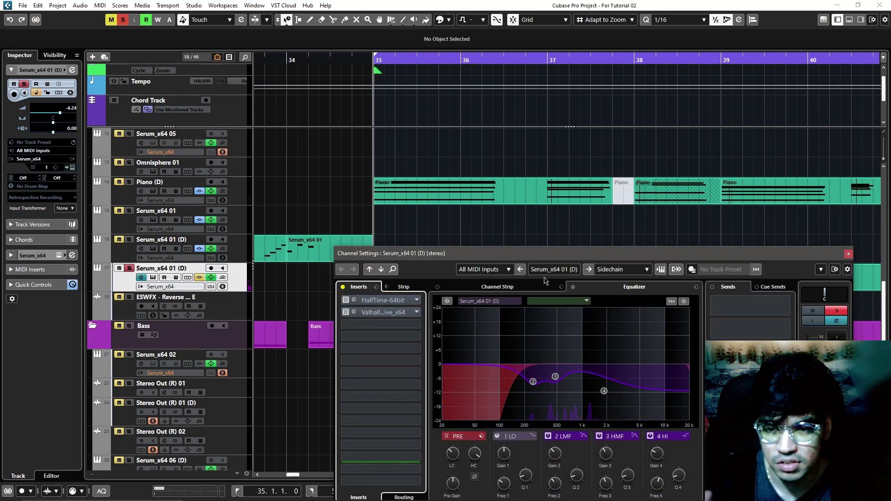
{"action": "left_click_drag", "start_coordinate": [570, 257], "coordinate": [551, 218]}
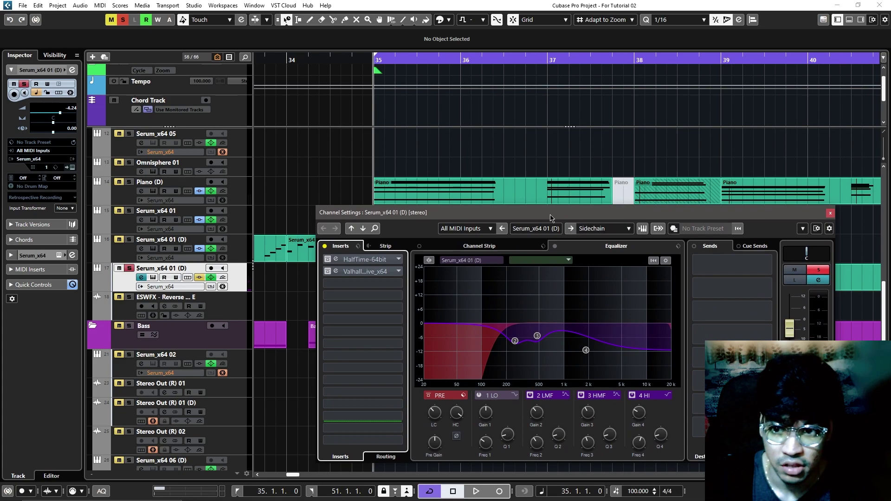
{"action": "key", "text": "space"}
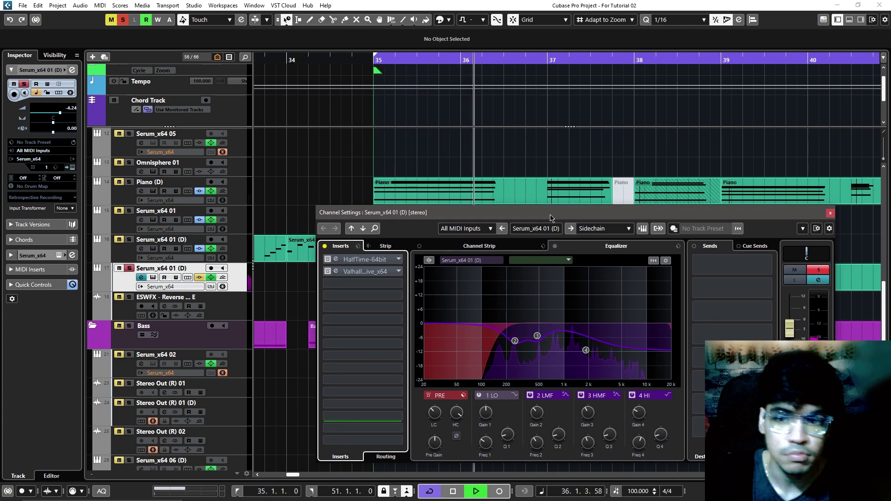
{"action": "key", "text": "space"}
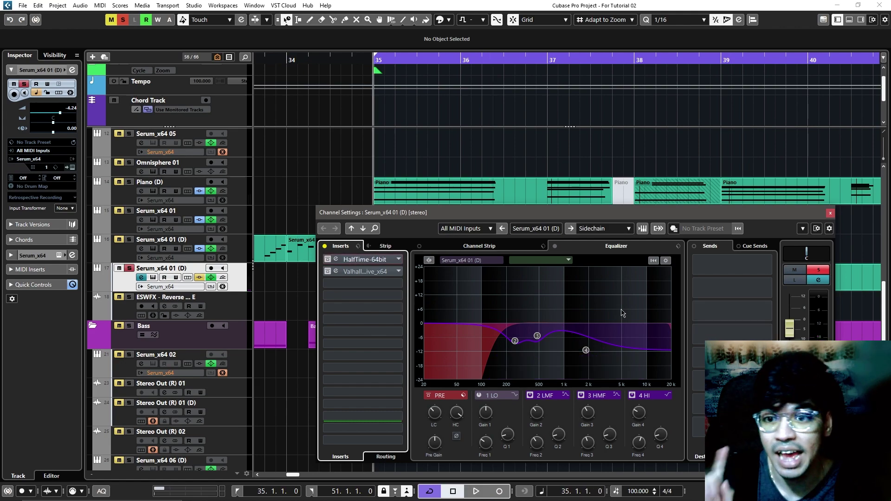
- Audition the HalfTime and ValhallaSupermassive inserts, then close their plugin windows
{"action": "left_click", "coordinate": [363, 263]}
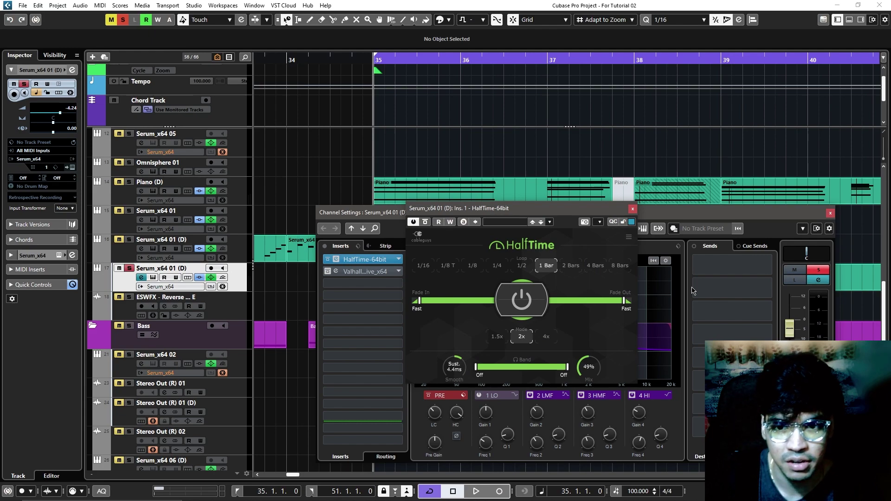
{"action": "key", "text": "space"}
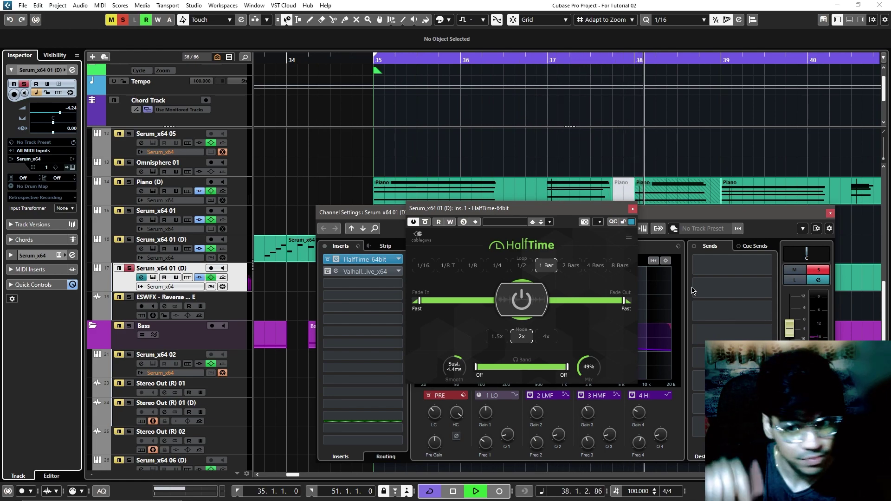
{"action": "key", "text": "space"}
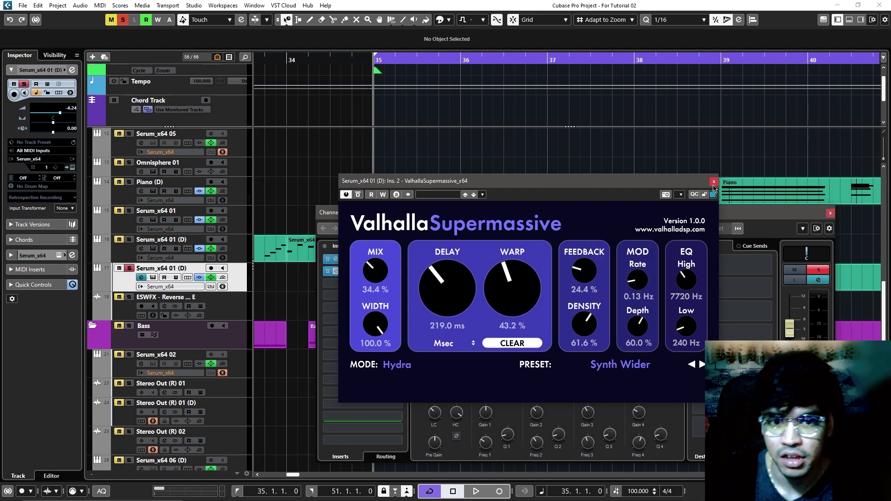
{"action": "key", "text": "space"}
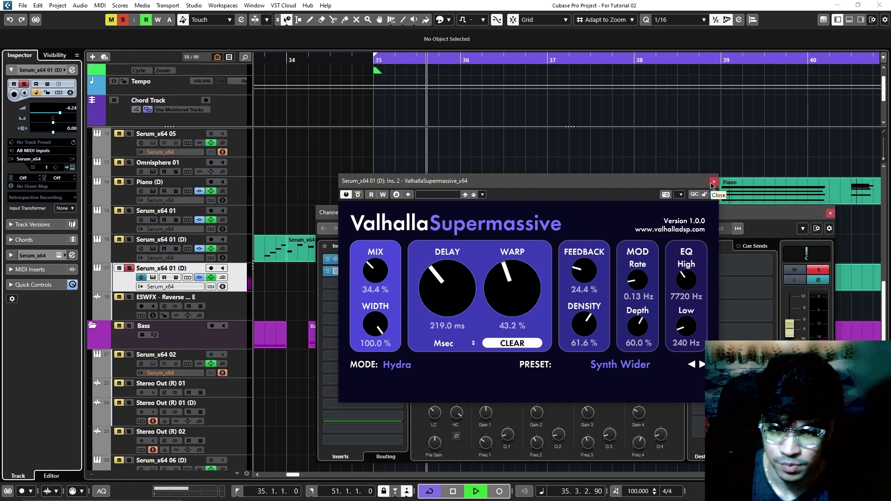
{"action": "left_click", "coordinate": [713, 182]}
- Close the channel settings and audition the Piano (D) part soloed, then unsolo it
{"action": "left_click", "coordinate": [829, 214]}
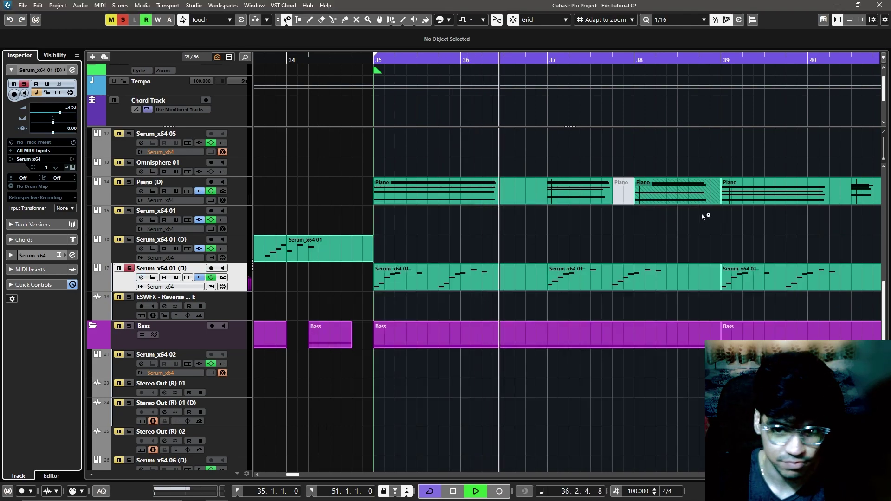
{"action": "key", "text": "space"}
{"action": "scroll", "coordinate": [334, 252], "scroll_direction": "up", "scroll_amount": 2}
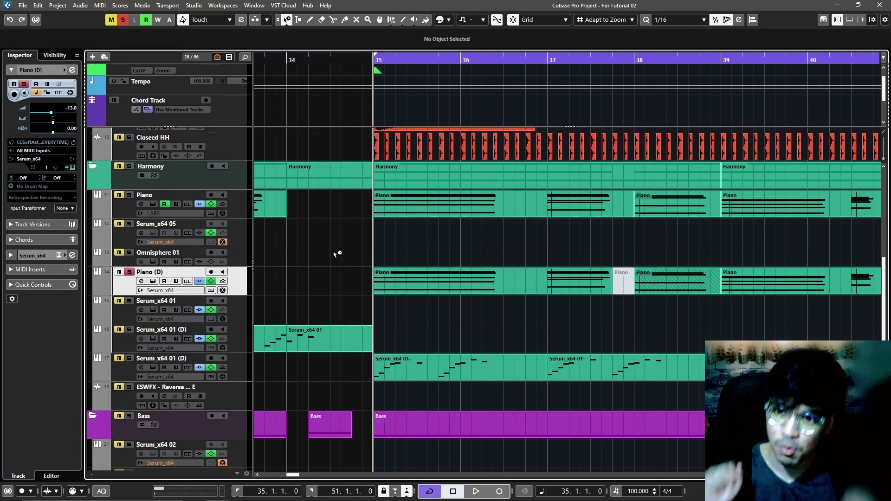
{"action": "key", "text": "space"}
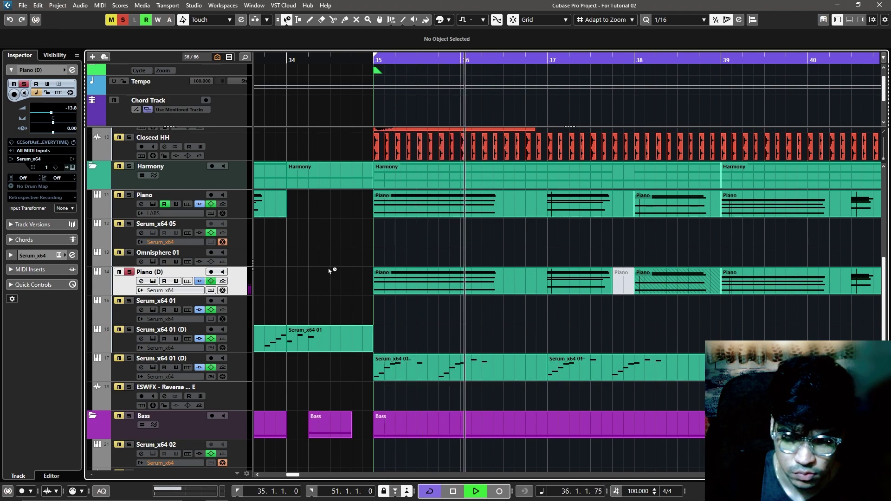
{"action": "key", "text": "space"}
{"action": "key", "text": "s"}
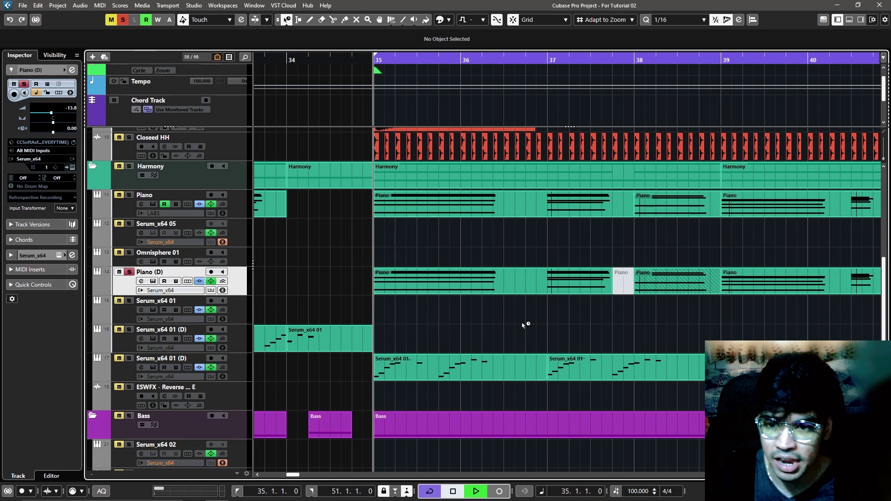
- Solo and audition the Serum_x64 01 (D) track
{"action": "key", "text": "space"}
{"action": "key", "text": "space"}
{"action": "key", "text": "s"}
{"action": "left_click", "coordinate": [240, 366]}
{"action": "key", "text": "s"}
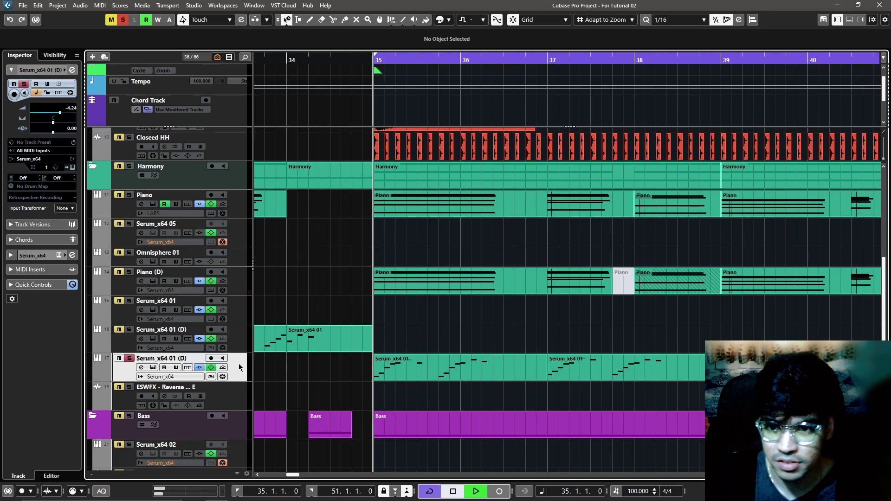
{"action": "key", "text": "space"}
{"action": "key", "text": "s"}
- Solo the Serum_x64 04 track and play its bass part from bar 35
{"action": "scroll", "coordinate": [320, 341], "scroll_direction": "down", "scroll_amount": 5}
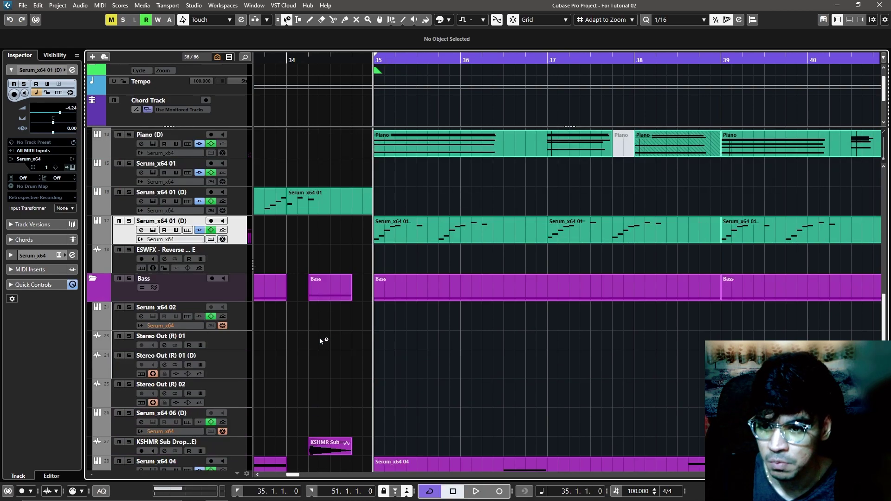
{"action": "scroll", "coordinate": [324, 341], "scroll_direction": "down", "scroll_amount": 3}
{"action": "left_click", "coordinate": [256, 400]}
{"action": "key", "text": "s"}
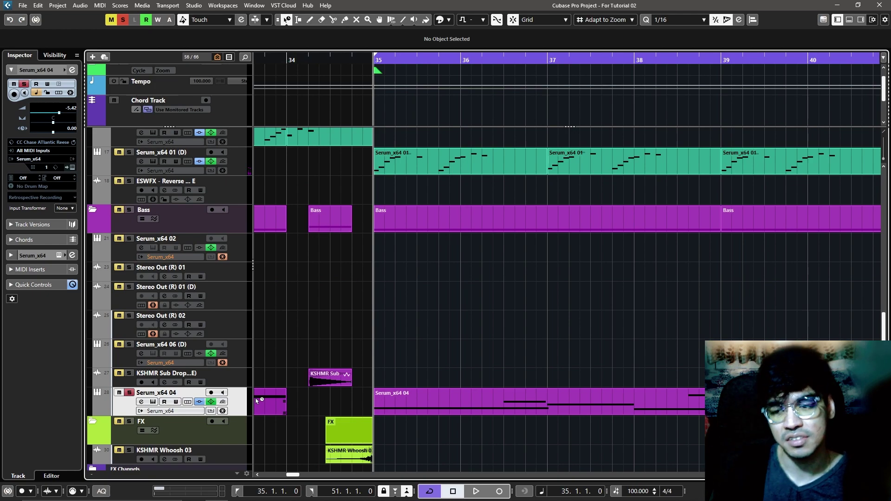
{"action": "key", "text": "space"}
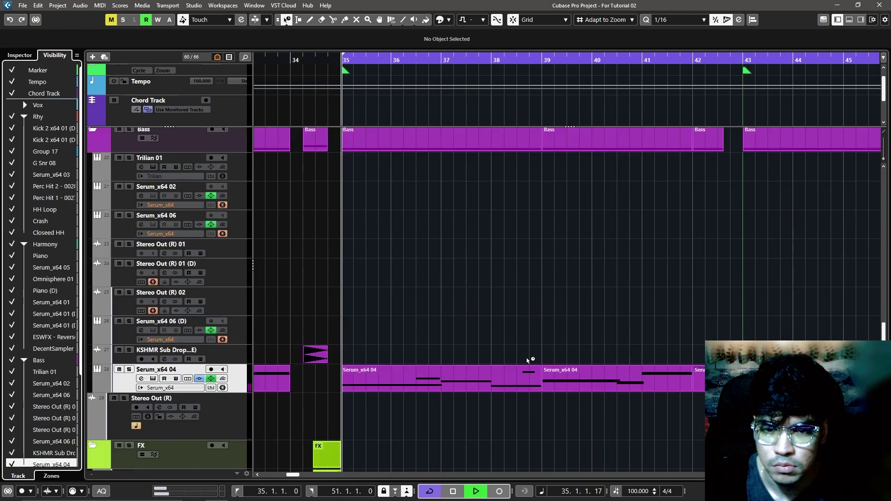
{"action": "scroll", "coordinate": [529, 360], "scroll_direction": "up", "scroll_amount": 5}
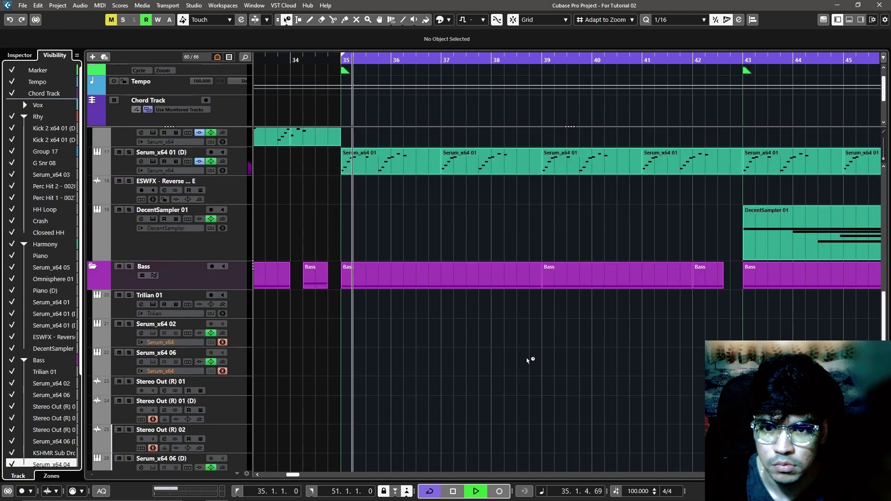
{"action": "scroll", "coordinate": [578, 319], "scroll_direction": "down", "scroll_amount": 2}
{"action": "scroll", "coordinate": [577, 321], "scroll_direction": "up", "scroll_amount": 8}
{"action": "scroll", "coordinate": [578, 320], "scroll_direction": "down", "scroll_amount": 4}
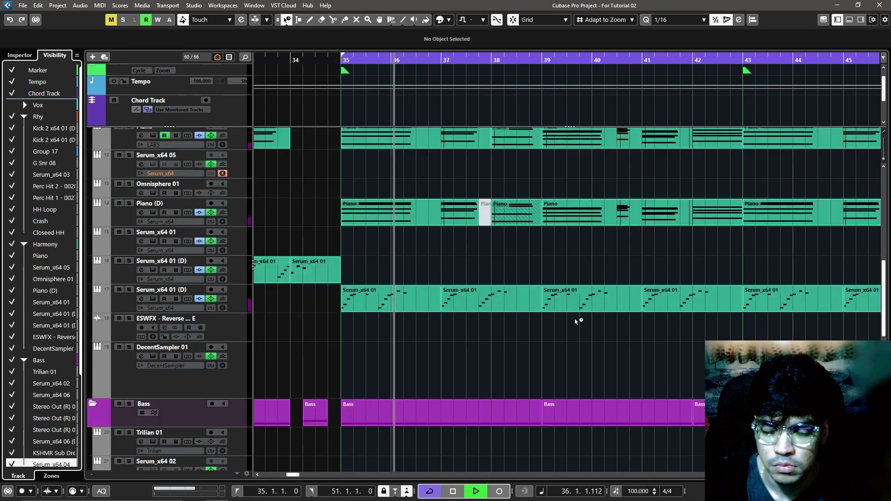
{"action": "scroll", "coordinate": [577, 321], "scroll_direction": "up", "scroll_amount": 8}
{"action": "scroll", "coordinate": [577, 323], "scroll_direction": "up", "scroll_amount": 2}
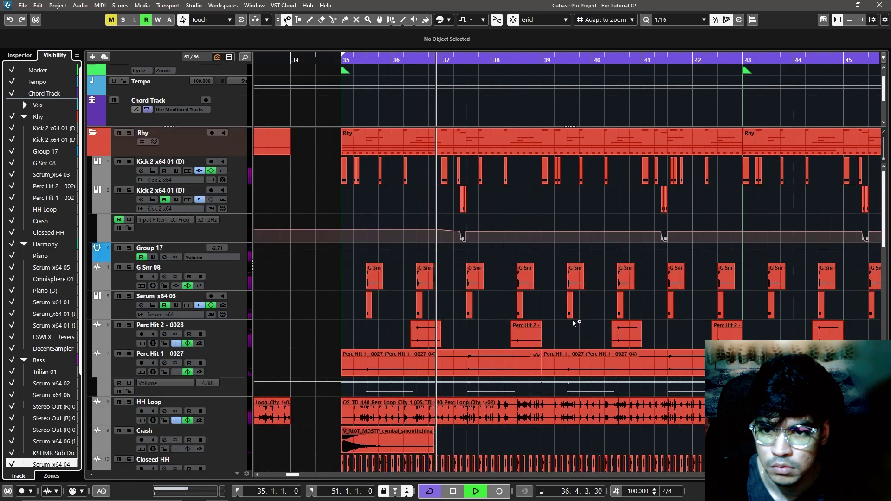
{"action": "scroll", "coordinate": [576, 323], "scroll_direction": "down", "scroll_amount": 15}
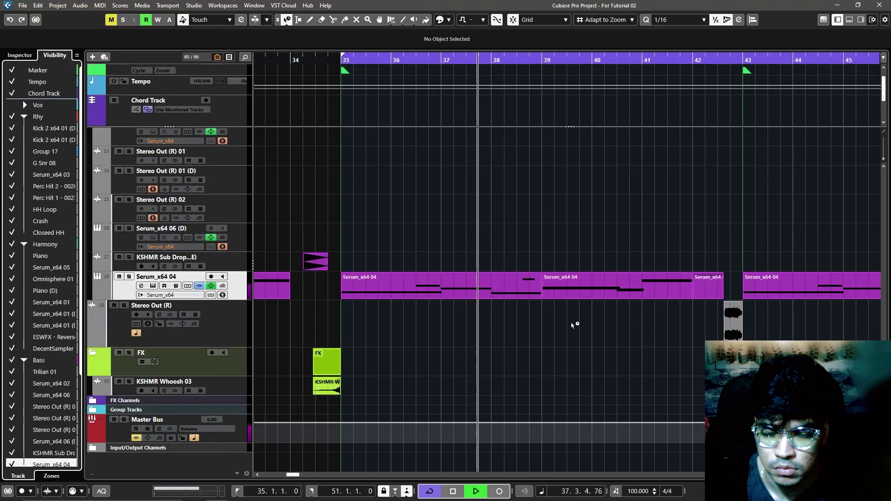
{"action": "scroll", "coordinate": [575, 325], "scroll_direction": "up", "scroll_amount": 8}
{"action": "scroll", "coordinate": [575, 325], "scroll_direction": "down", "scroll_amount": 5}
{"action": "scroll", "coordinate": [575, 325], "scroll_direction": "up", "scroll_amount": 2}
{"action": "scroll", "coordinate": [576, 324], "scroll_direction": "up", "scroll_amount": 3}
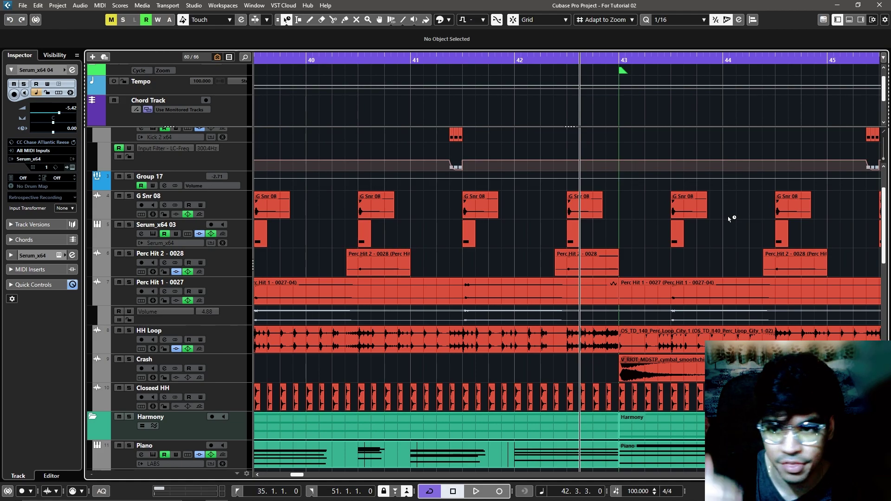
{"action": "scroll", "coordinate": [731, 219], "scroll_direction": "down", "scroll_amount": 15}
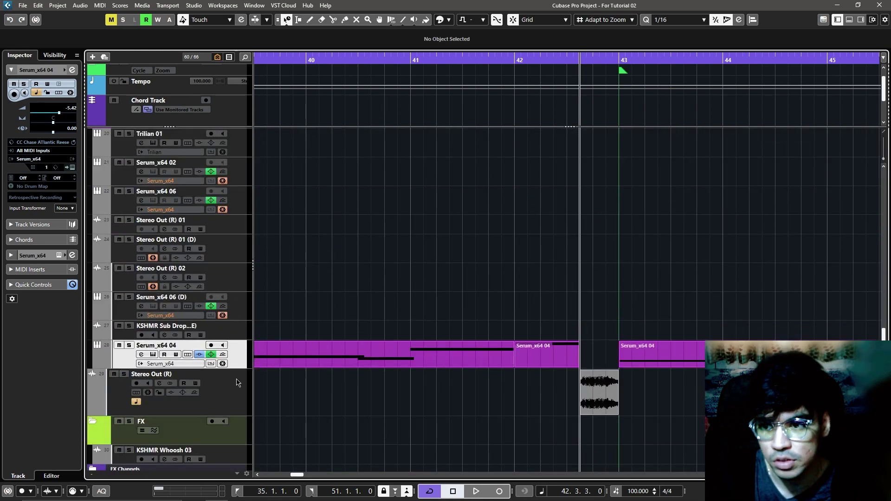
{"action": "left_click", "coordinate": [232, 406]}
{"action": "key", "text": "space"}
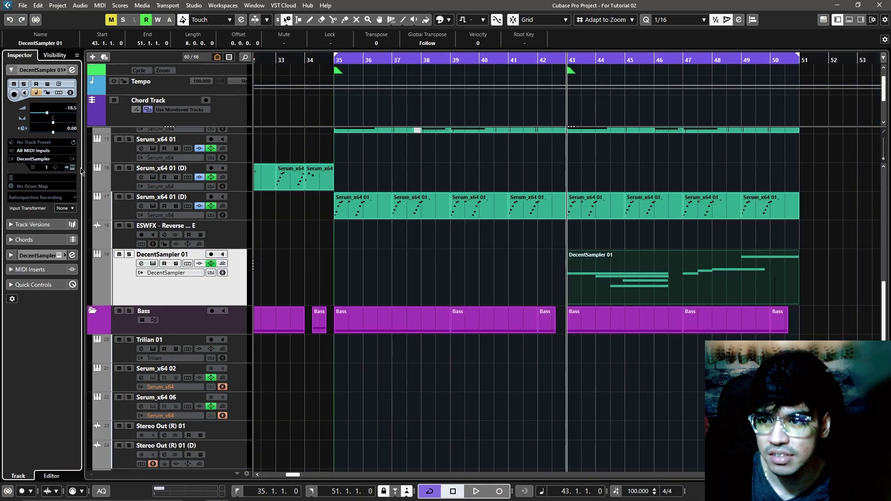
- Check the DecentSampler 01 instrument editor, dismissing its update notice, then close it
{"action": "left_click", "coordinate": [72, 167]}
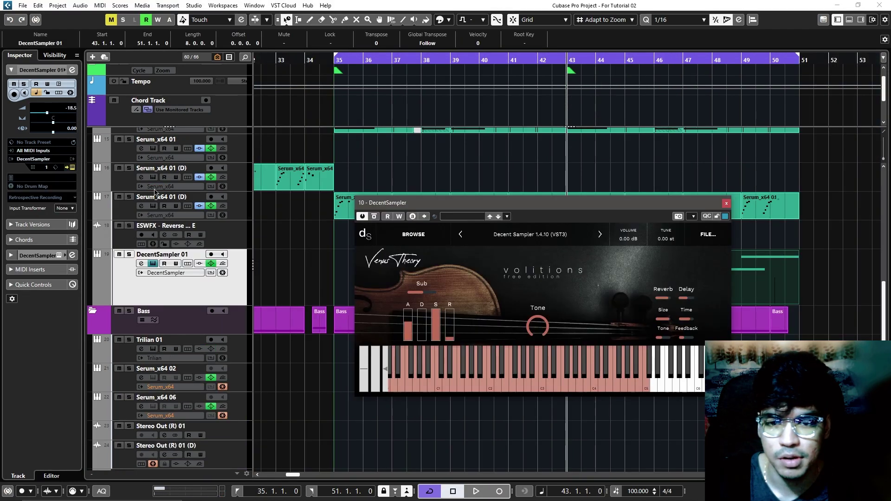
{"action": "left_click", "coordinate": [626, 350]}
{"action": "left_click_drag", "start_coordinate": [704, 210], "coordinate": [724, 230]}
{"action": "left_click", "coordinate": [746, 228]}
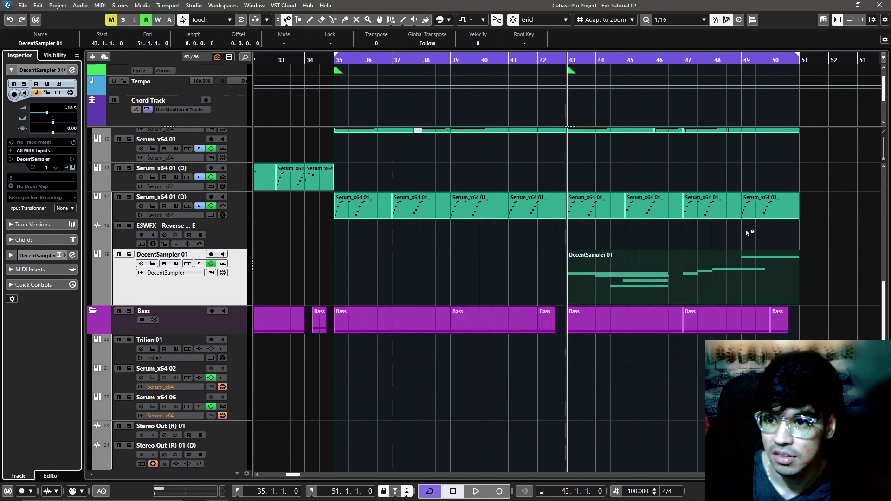
- Play the DecentSampler 01 violin part from bar 43 soloed, then with the full mix
{"action": "key", "text": "space"}
{"action": "key", "text": "s"}
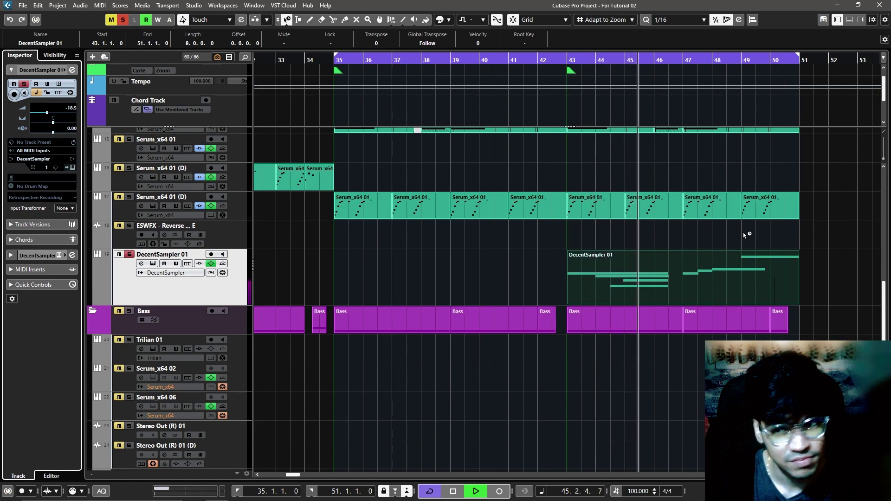
{"action": "key", "text": "s"}
{"action": "key", "text": "space"}
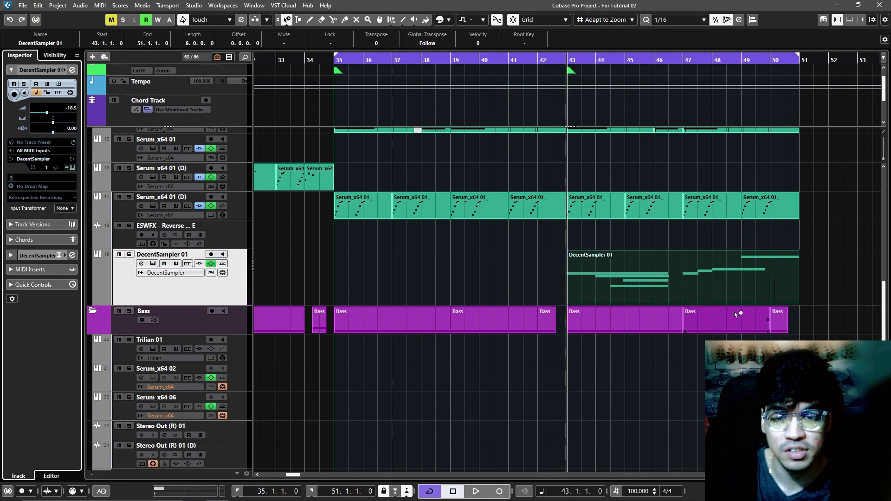
{"action": "key", "text": "space"}
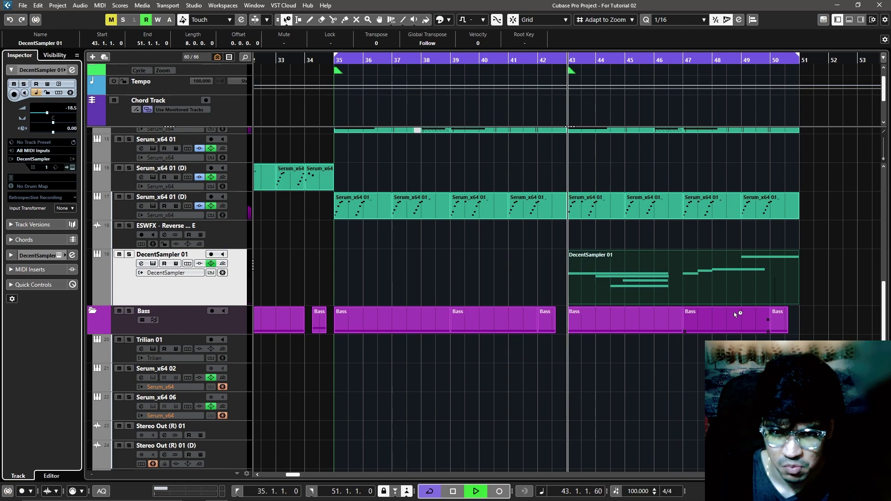
{"action": "scroll", "coordinate": [733, 312], "scroll_direction": "up", "scroll_amount": 3}
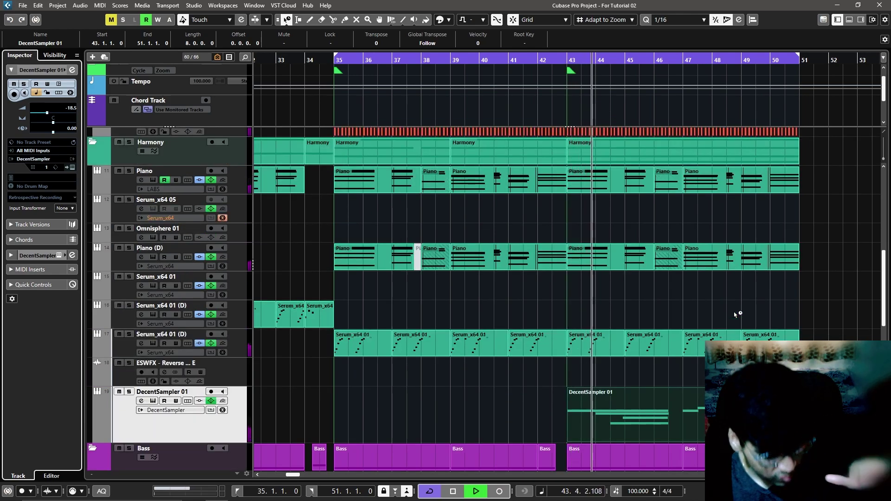